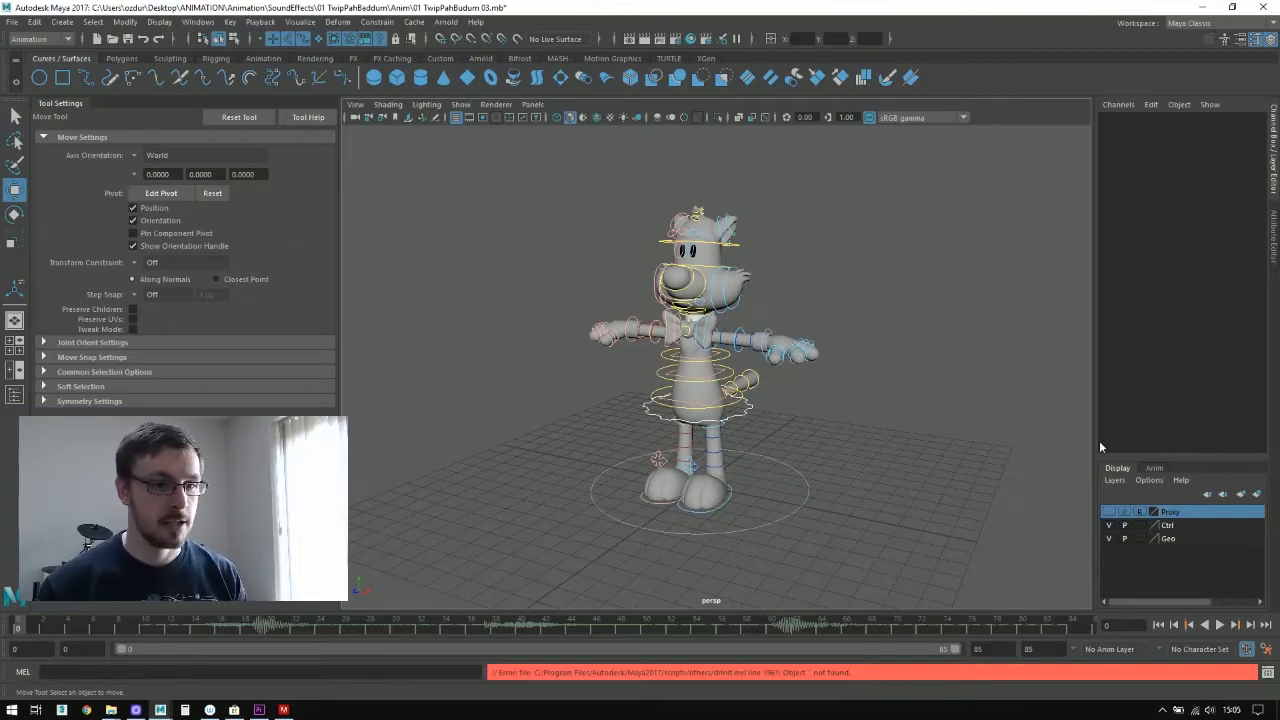
Step: Hide the Ctrl and Geo display layers and show the Proxy layer
click(1108, 538)
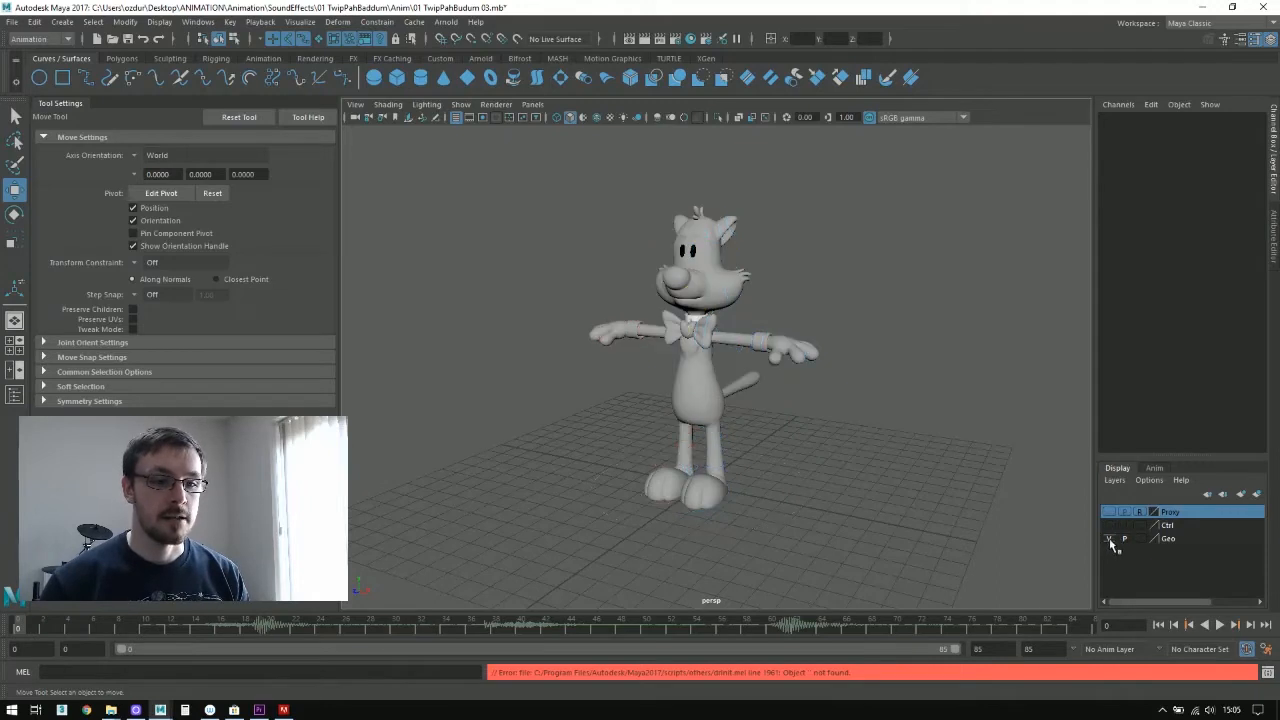
click(1108, 511)
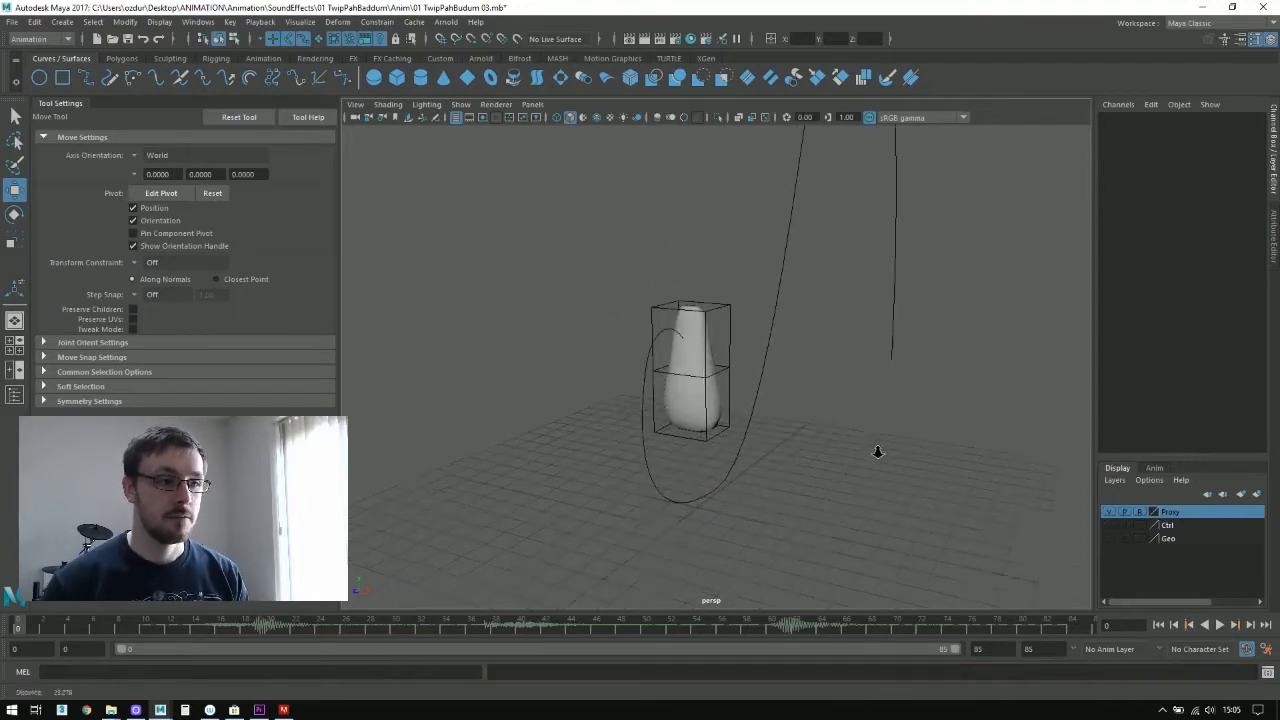
alt+drag(877, 451, 674, 440)
Step: Select the proxy body, its lattice and the bezier path curve in turn to examine the proxy setup
click(689, 363)
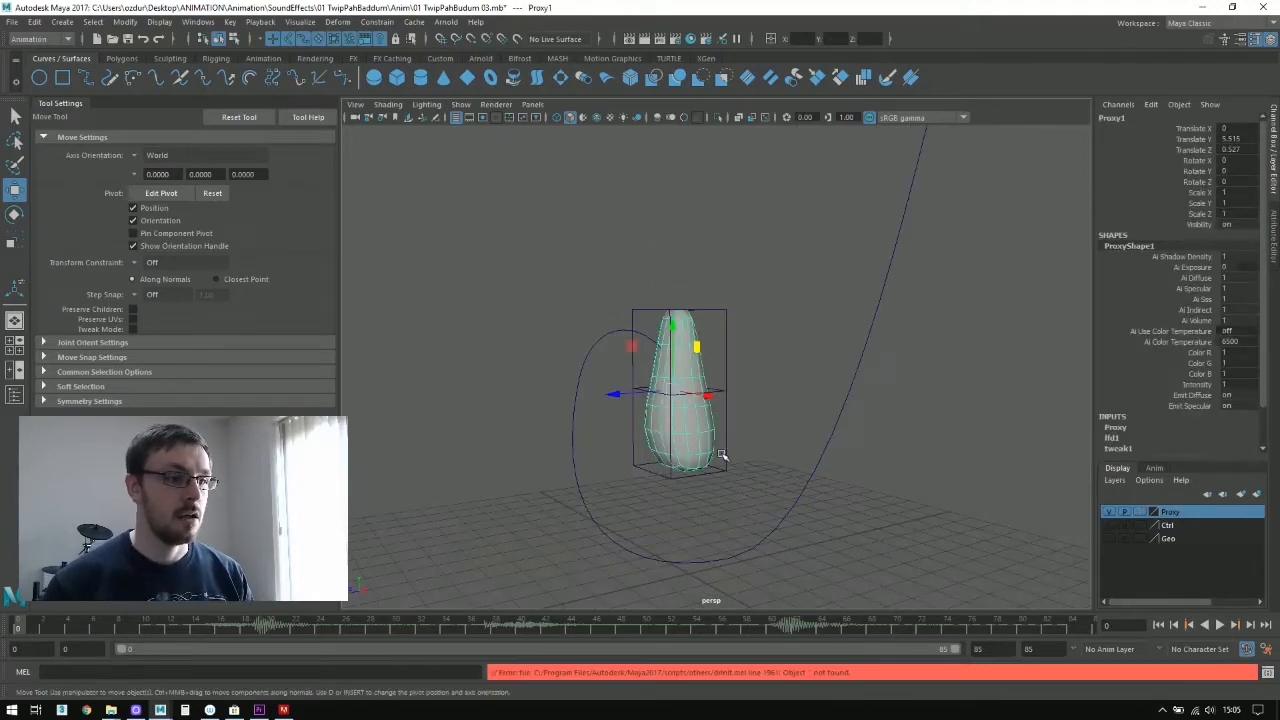
alt+right_drag(723, 456, 691, 424)
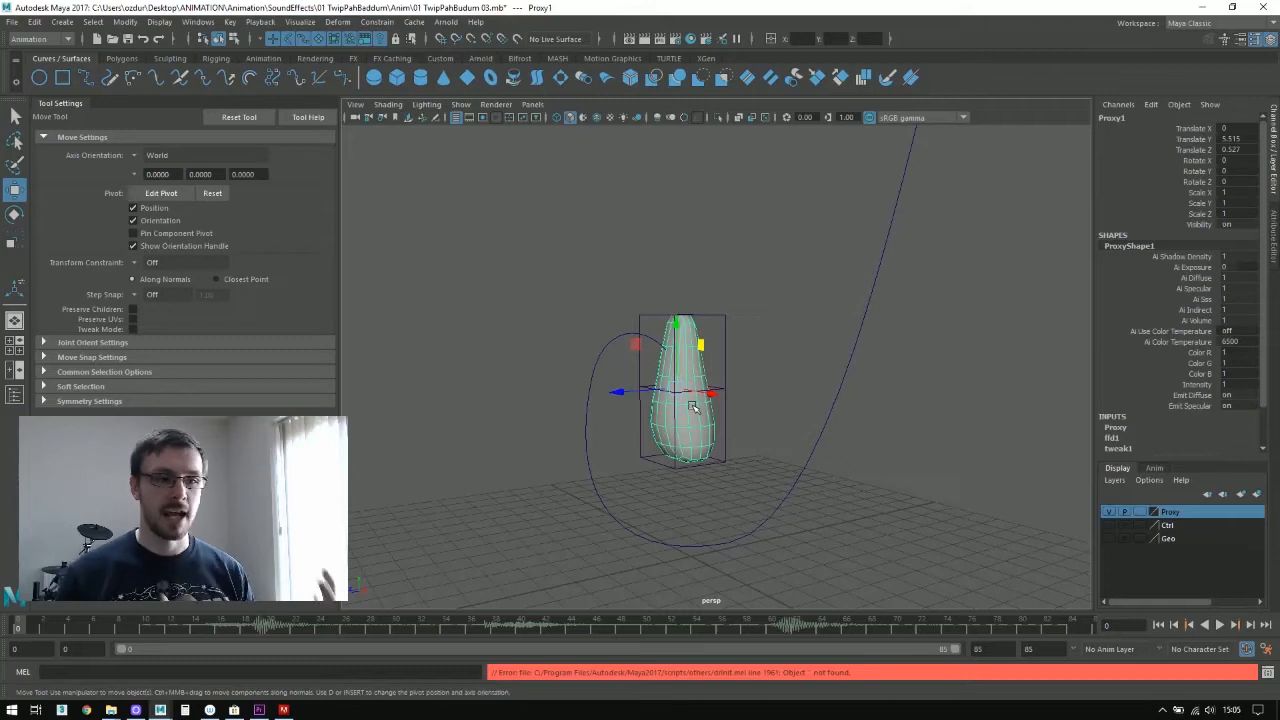
drag(765, 268, 709, 322)
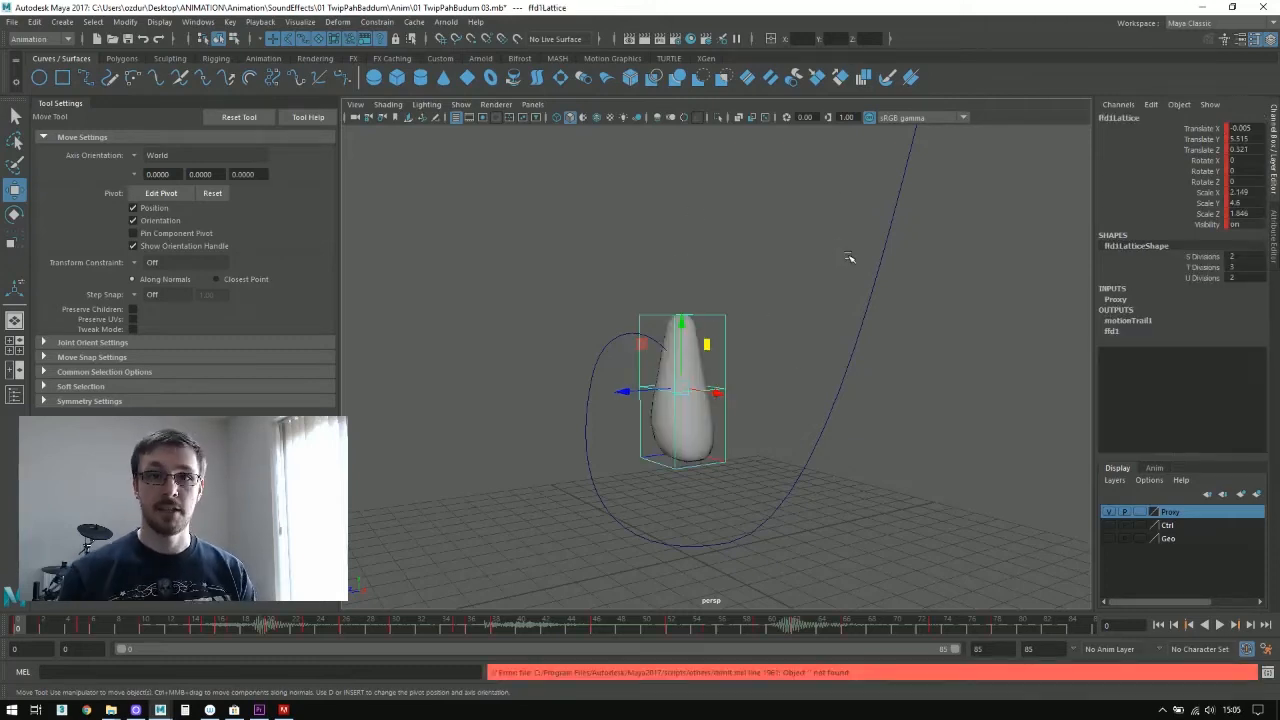
alt+drag(800, 291, 707, 371)
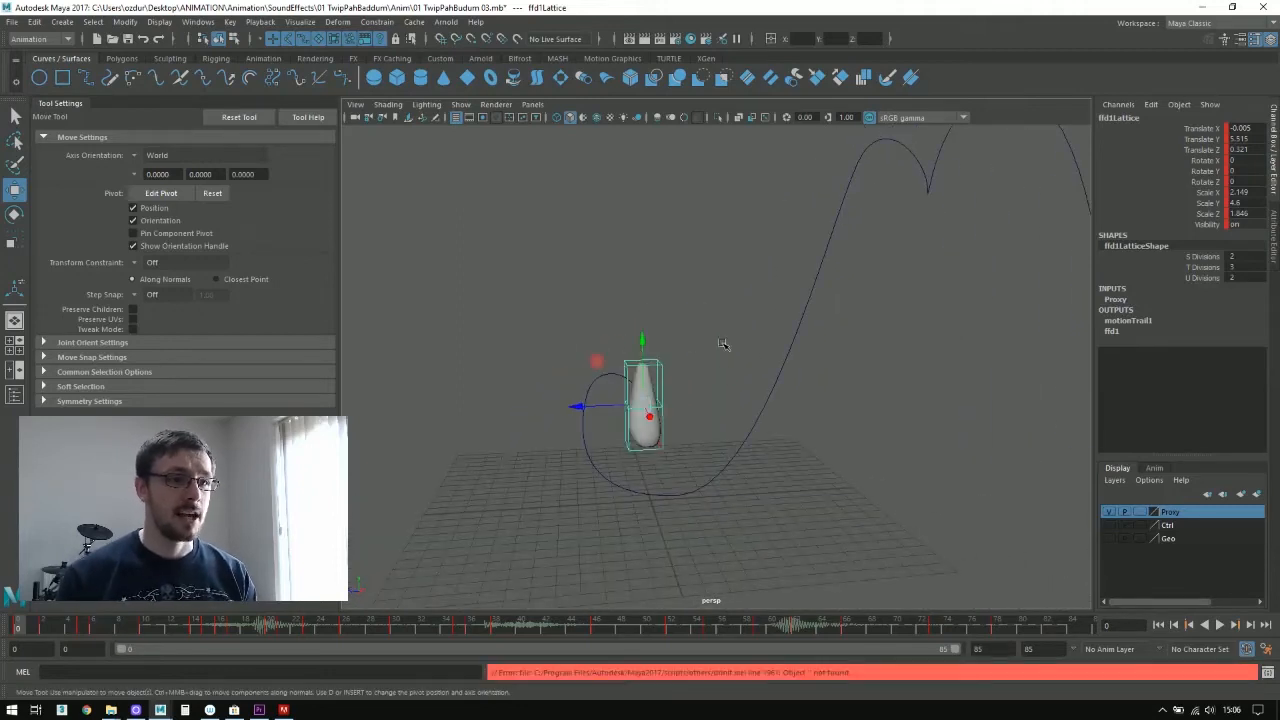
alt+middle_drag(722, 343, 665, 378)
drag(694, 336, 766, 388)
alt+drag(845, 400, 762, 387)
alt+right_drag(762, 387, 752, 385)
alt+middle_drag(752, 385, 811, 363)
alt+right_drag(811, 363, 820, 360)
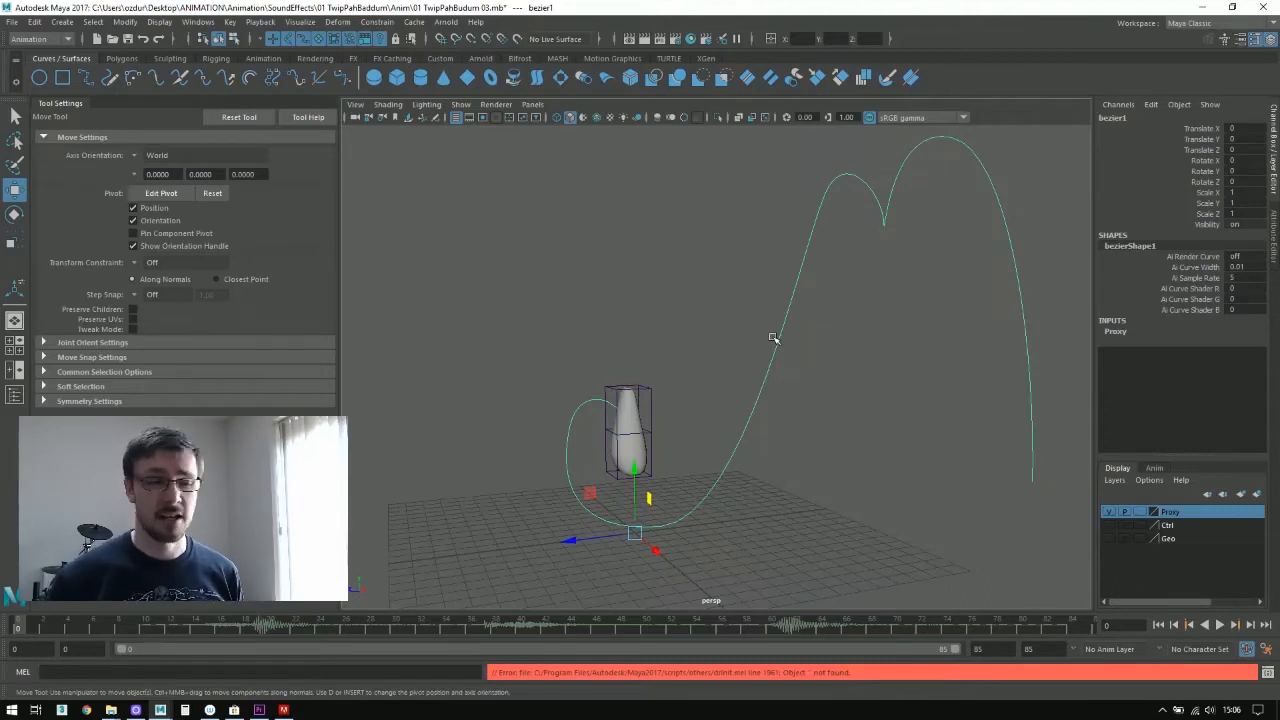
Step: Look through camera1 to view the proxy and its path in the shot framing
click(532, 105)
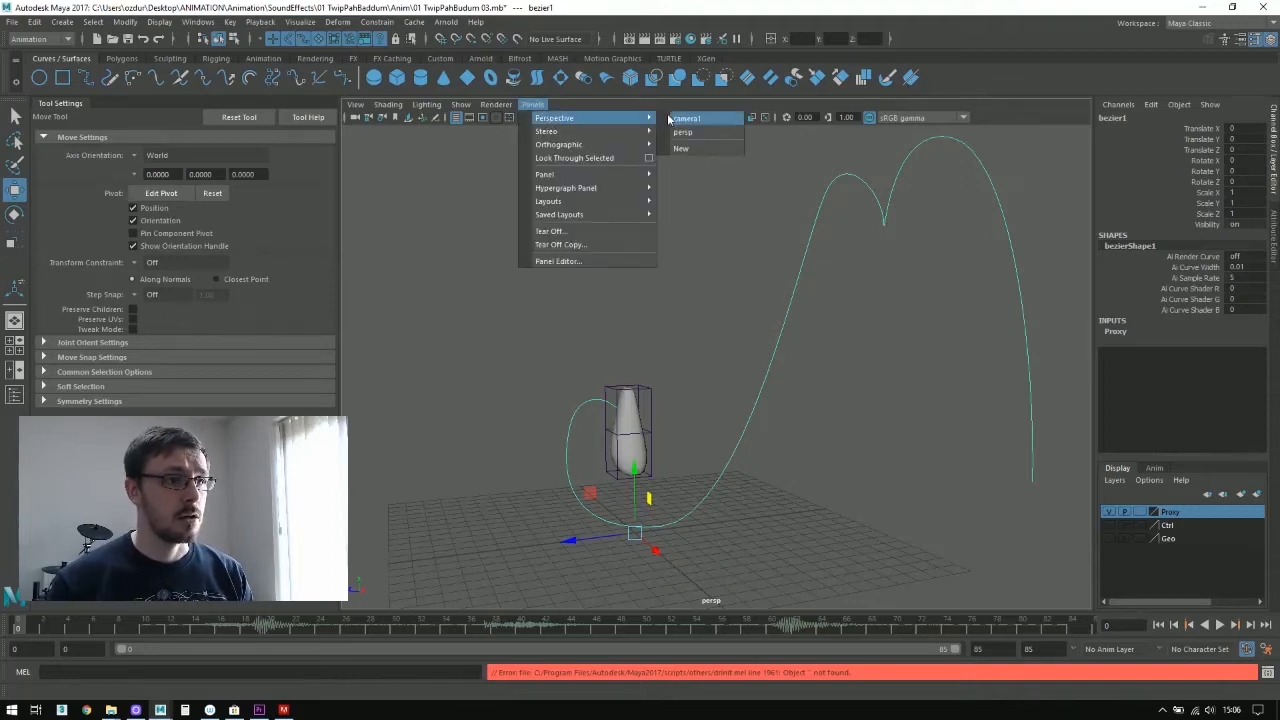
click(680, 120)
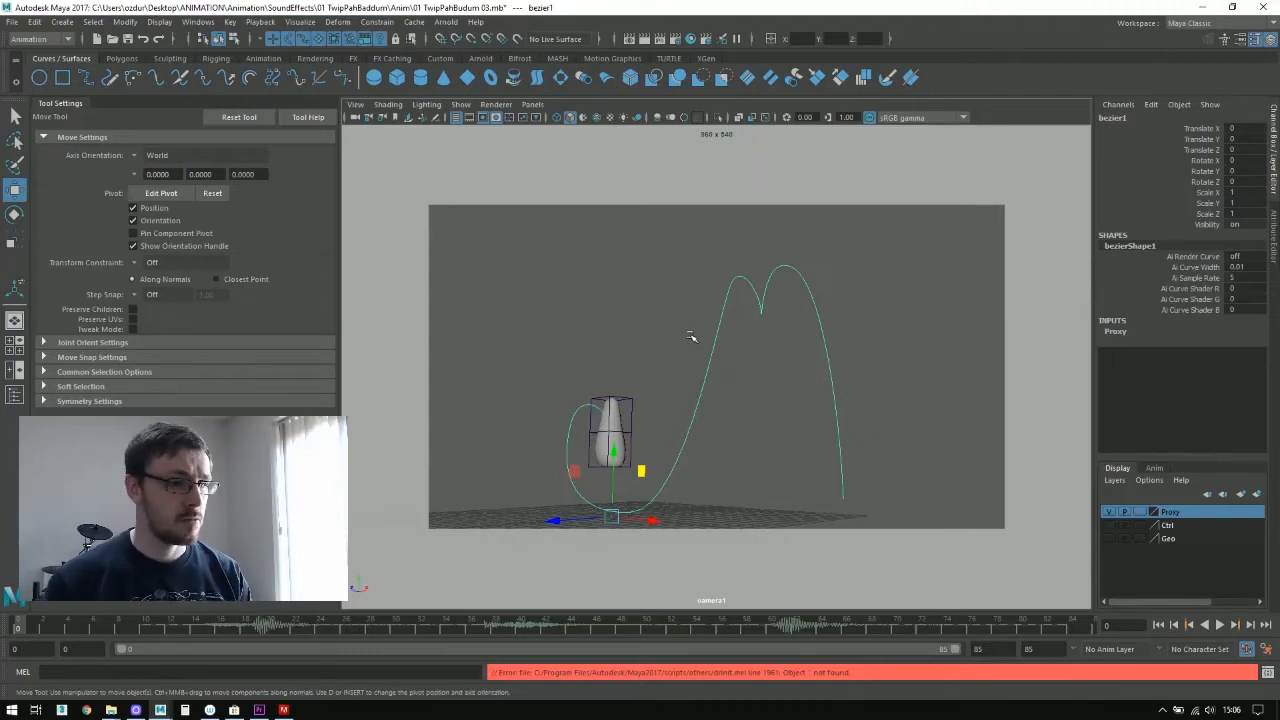
key(space)
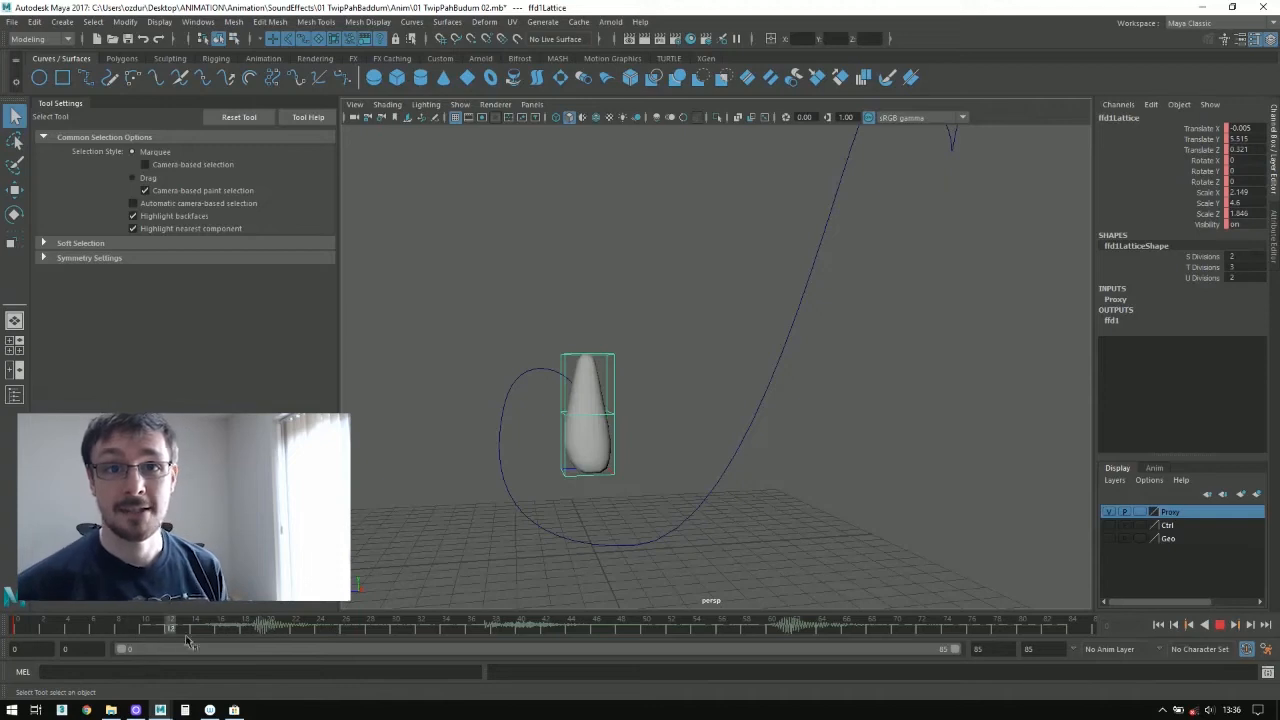
Step: Pose the lattice at frame 19 at the path's lowest point, tipped to about 81 degrees in X, and play back the timing
key(e)
key(w)
drag(638, 408, 570, 487)
key(alt+v)
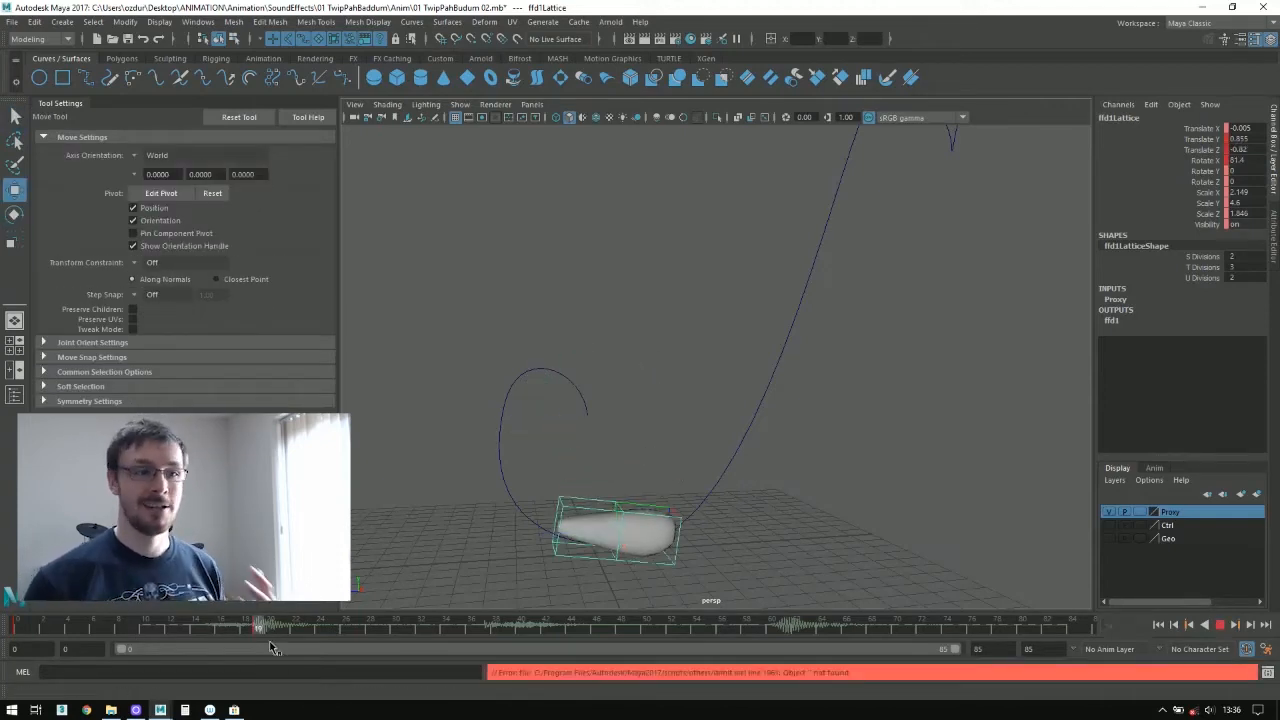
key(alt+v)
key(alt+v)
Step: At frame 23, move the lattice to the path's first peak and rotate it nearly upright, to about 6 degrees in X
mouse_move(331, 627)
shift+mouse_down()
mouse_move(18, 627)
mouse_move(301, 636)
shift+mouse_up()
click(250, 510)
click(307, 630)
alt+right_drag(620, 440, 537, 466)
drag(566, 449, 666, 269)
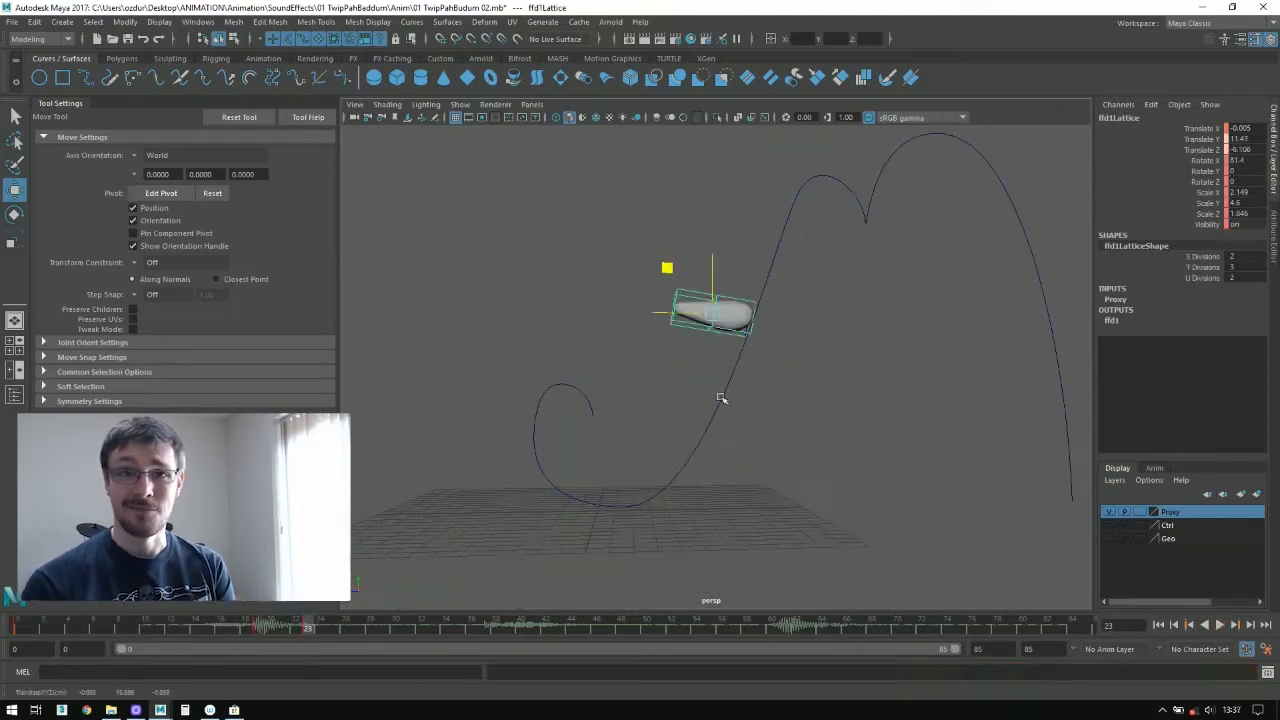
alt+drag(720, 397, 752, 416)
key(e)
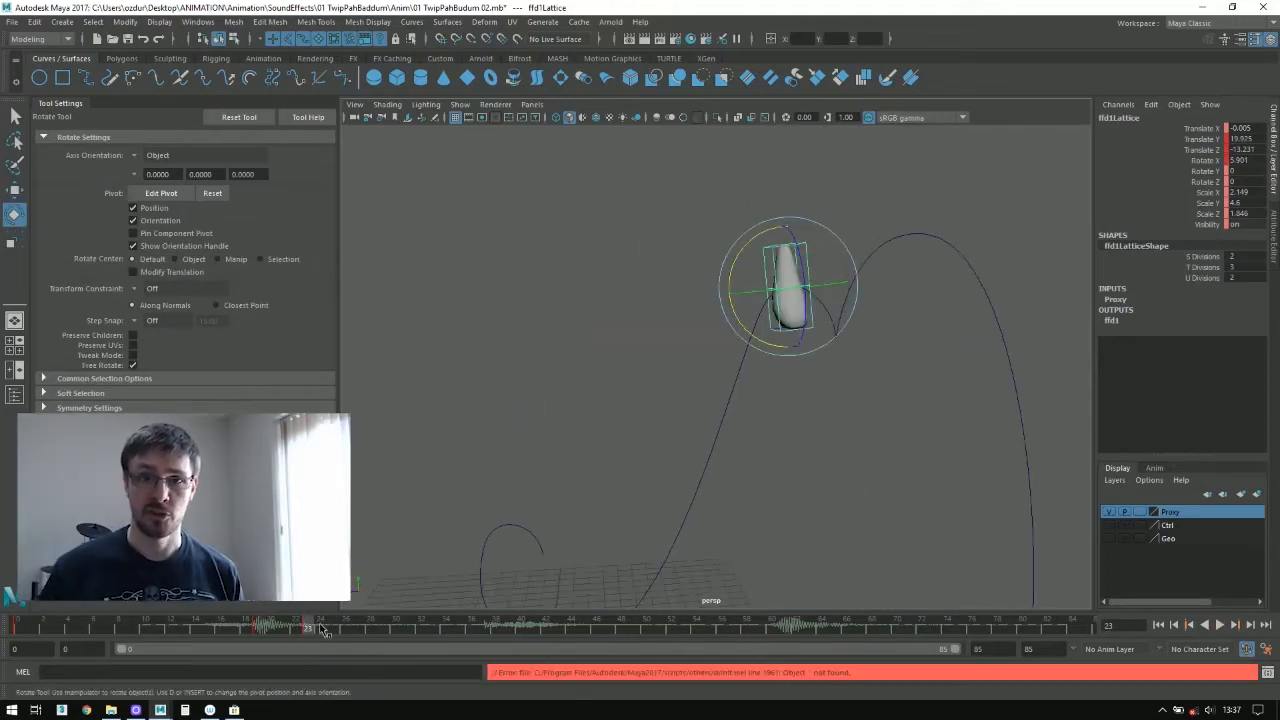
Step: At frame 33, place the lattice in the dip between the two peaks, at about Y 17.5 and Z -15.7
drag(492, 638, 433, 636)
key(w)
drag(739, 243, 900, 310)
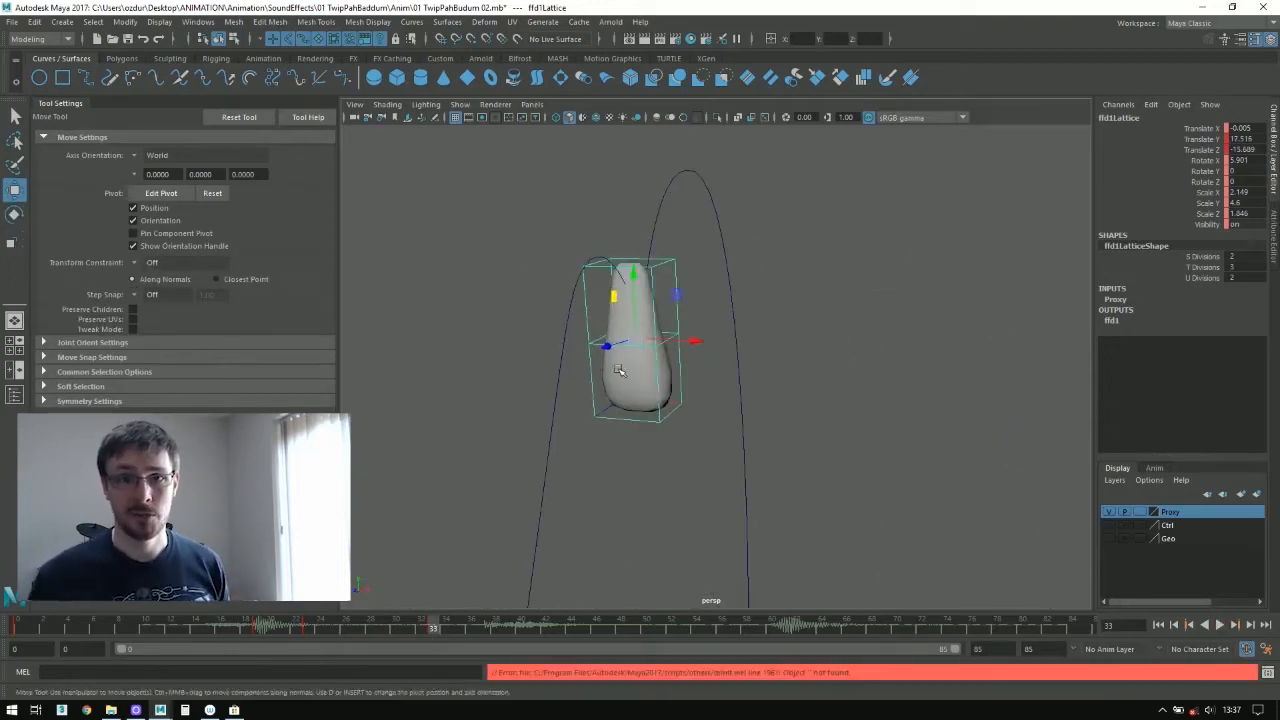
key(e)
alt+right_drag(800, 320, 720, 320)
drag(719, 320, 723, 297)
alt+drag(800, 320, 650, 325)
drag(717, 257, 697, 260)
alt+middle_drag(821, 397, 677, 369)
key(w)
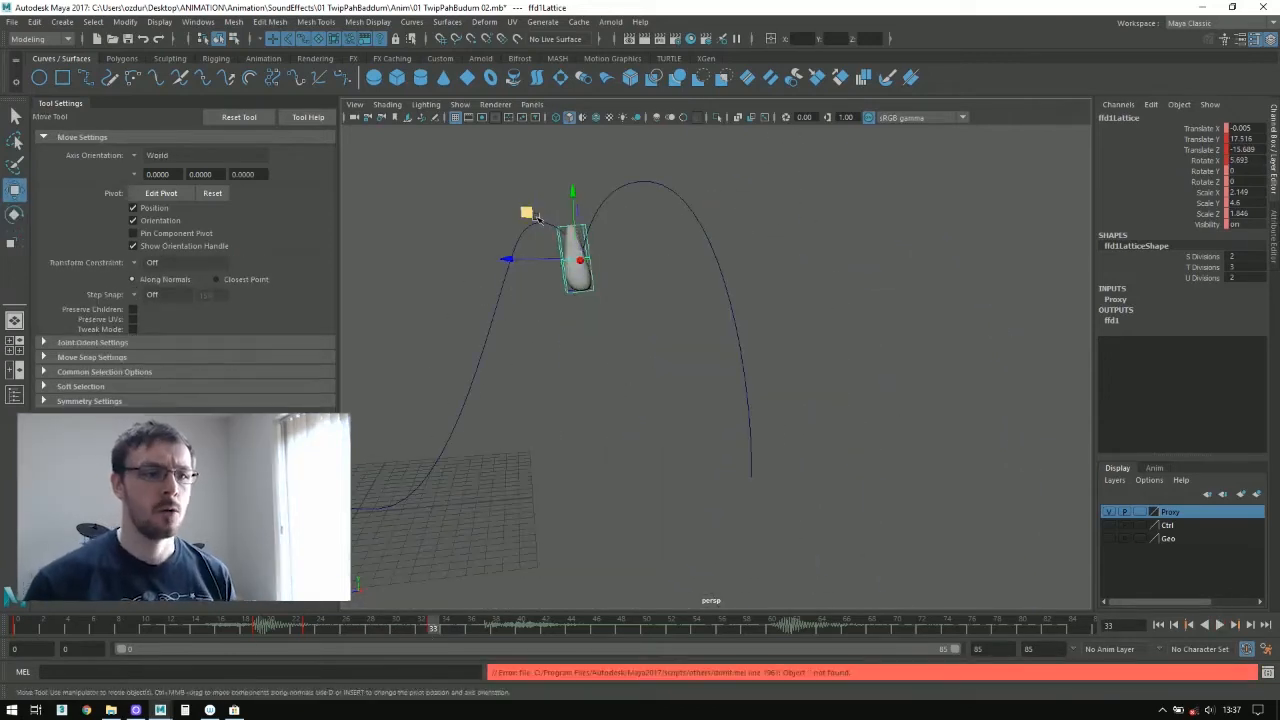
drag(526, 211, 530, 211)
alt+drag(560, 330, 660, 310)
Step: At frame 38, move the lattice up the second arc to about Y 22.6 and tilt it to about 39 degrees in X
drag(457, 630, 496, 630)
drag(740, 230, 722, 305)
key(e)
alt+drag(745, 310, 771, 334)
key(w)
alt+middle_drag(585, 316, 557, 320)
alt+right_drag(557, 321, 590, 330)
drag(505, 631, 522, 633)
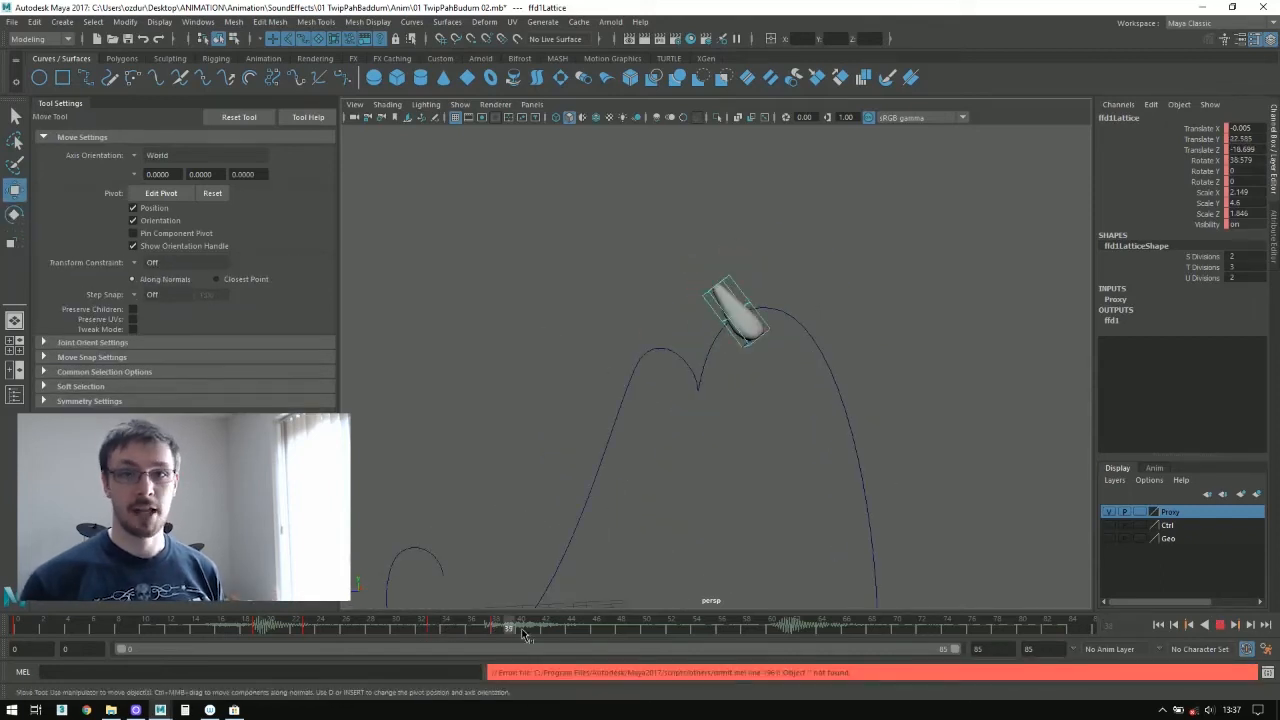
Step: At frame 48, move the lattice near the top of the second arc and adjust its rotation
drag(617, 628, 621, 628)
alt+middle_drag(690, 400, 616, 381)
alt+right_drag(616, 381, 594, 375)
drag(615, 251, 711, 326)
alt+middle_drag(700, 350, 688, 266)
key(e)
drag(692, 275, 688, 288)
mouse_move(640, 320)
alt+right_down()
mouse_move(700, 330)
mouse_move(626, 317)
alt+right_up()
key(w)
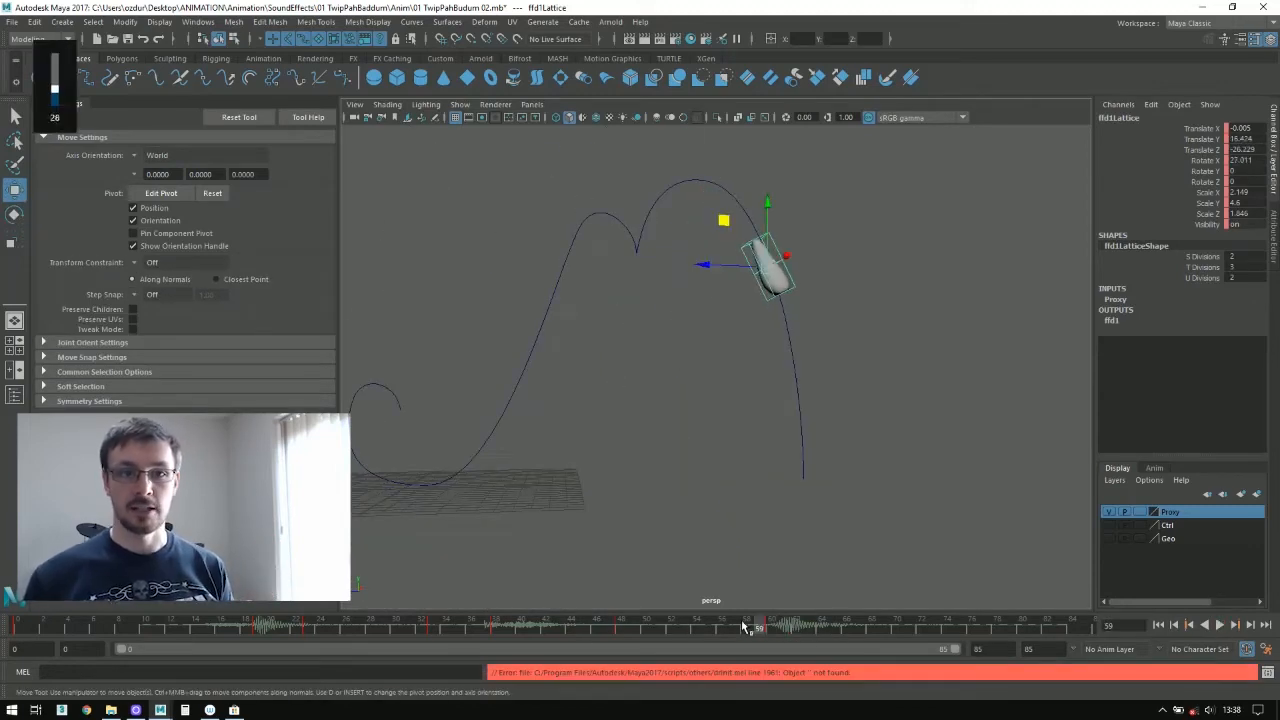
Step: At frame 62, move the lattice down to the end of the path and rotate it for the landing
mouse_move(779, 632)
mouse_down()
mouse_move(868, 638)
mouse_move(797, 632)
mouse_up()
drag(737, 231, 788, 340)
key(e)
alt+middle_drag(739, 430, 597, 377)
alt+drag(597, 377, 672, 236)
alt+drag(680, 440, 770, 470)
Step: Lower the lattice slightly at frame 66 and raise it at frame 73 to about Y 5.3
drag(797, 630, 847, 630)
alt+right_drag(740, 440, 690, 400)
key(w)
drag(684, 328, 686, 347)
drag(847, 631, 930, 631)
drag(687, 351, 690, 317)
key(e)
key(w)
drag(930, 632, 1165, 632)
alt+right_drag(740, 400, 690, 385)
alt+middle_drag(540, 373, 660, 377)
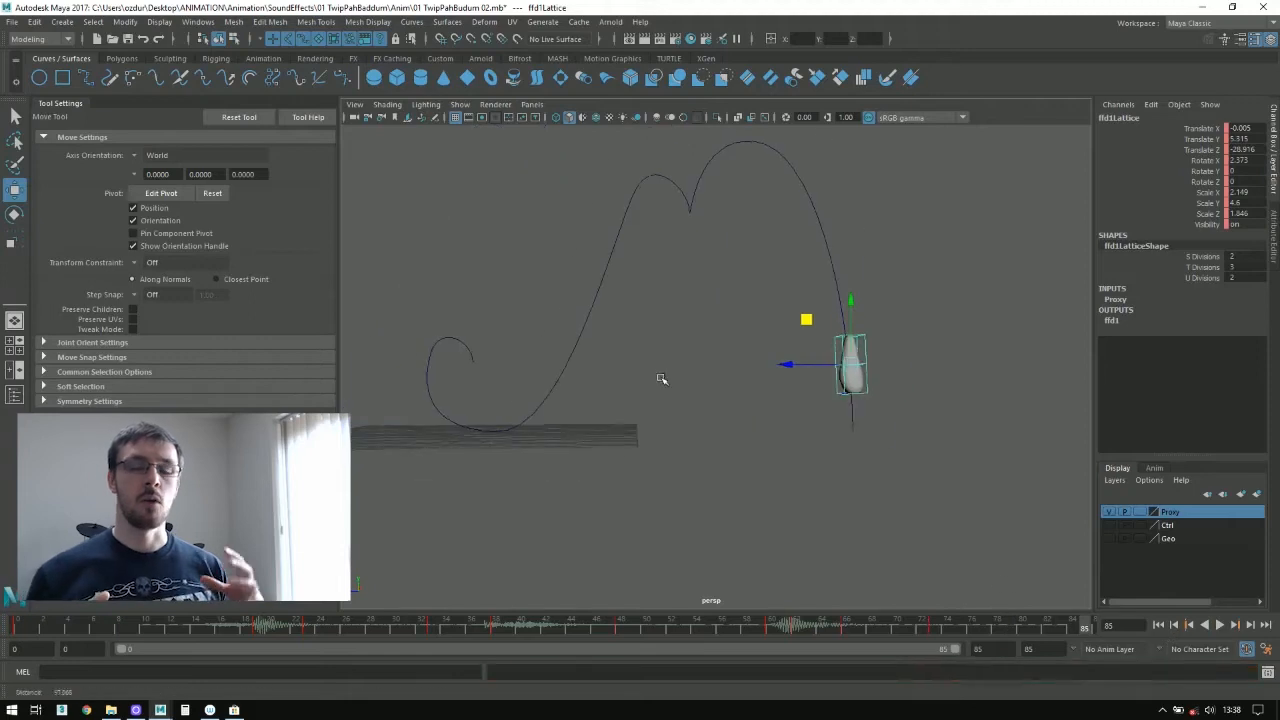
Step: Copy the lattice's key from frame 0 and paste it at frame 85
click(1158, 625)
click(50, 446)
click(1085, 627)
right_click(1085, 627)
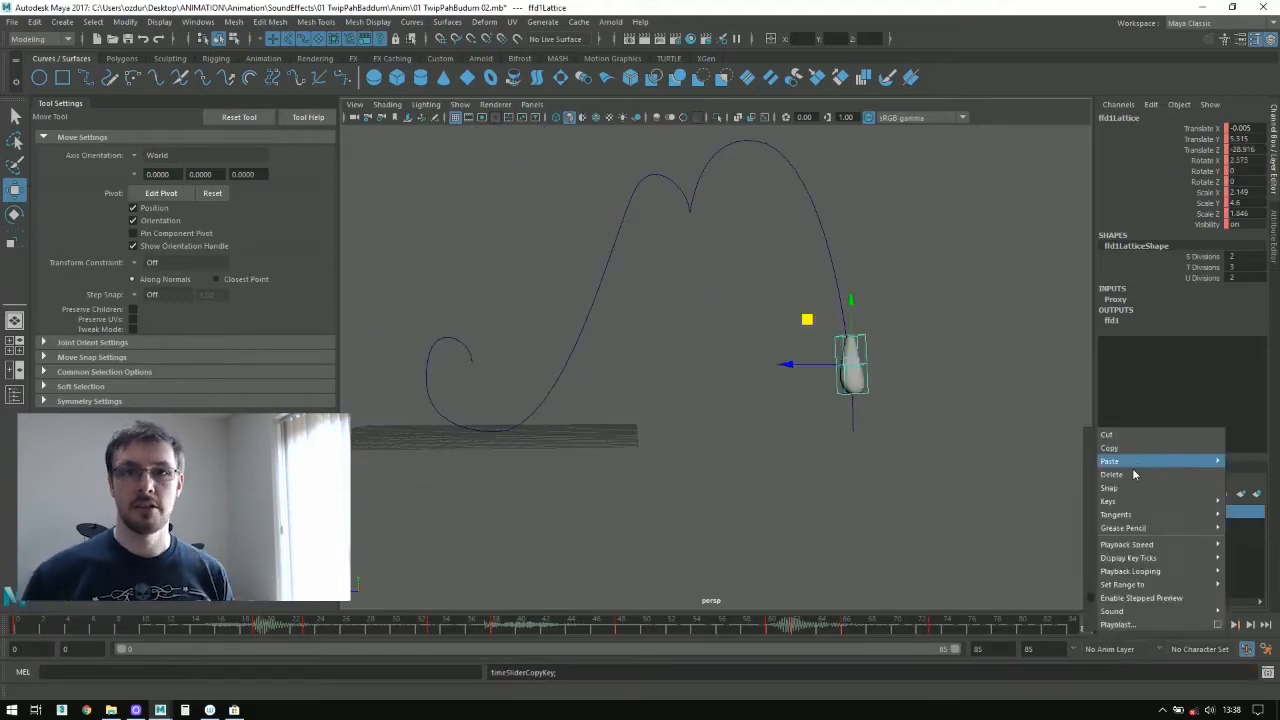
mouse_move(1132, 463)
click(1030, 463)
Step: Move the pasted pose along Z to the path's end, about -29.1, and retime its key to about frame 78
drag(429, 361, 809, 361)
mouse_move(1085, 625)
mouse_down()
mouse_move(1037, 621)
mouse_move(1088, 640)
mouse_up()
drag(838, 643, 990, 627)
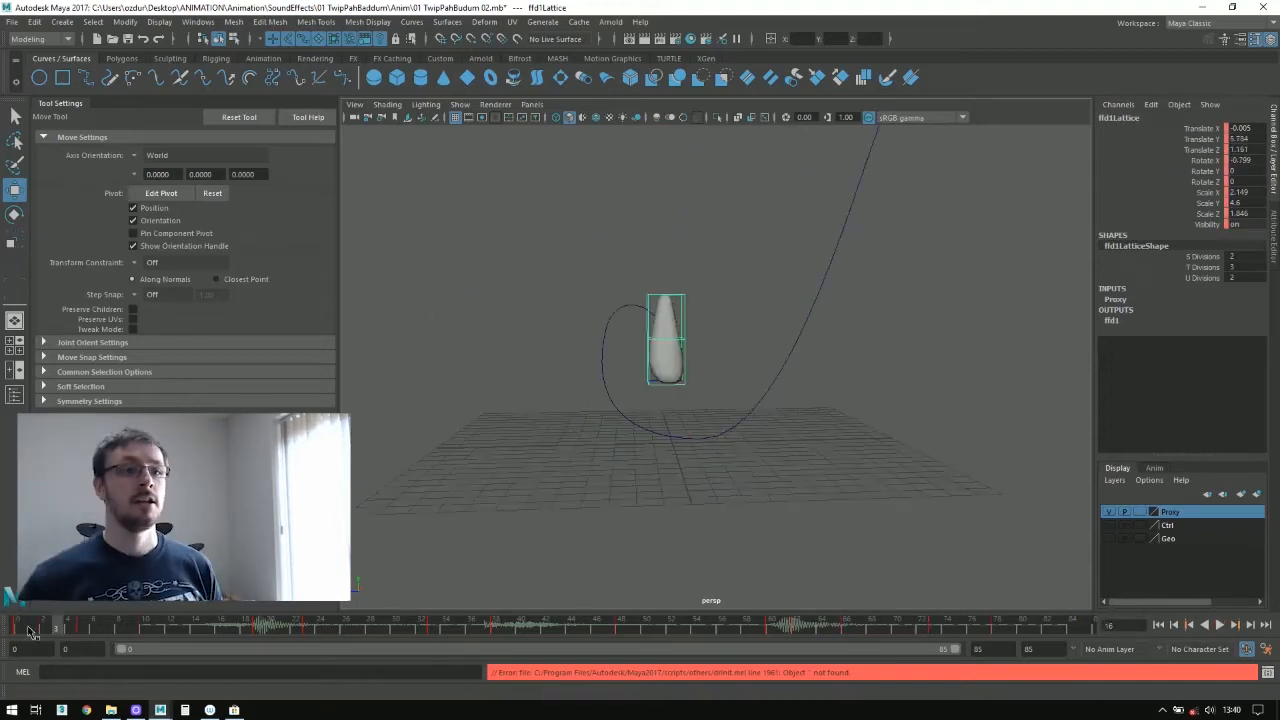
Step: At frame 10, move the lattice onto the outer side of the starting loop and adjust its backward tilt
drag(48, 627, 81, 627)
key(period)
drag(586, 262, 572, 274)
key(e)
drag(673, 300, 678, 322)
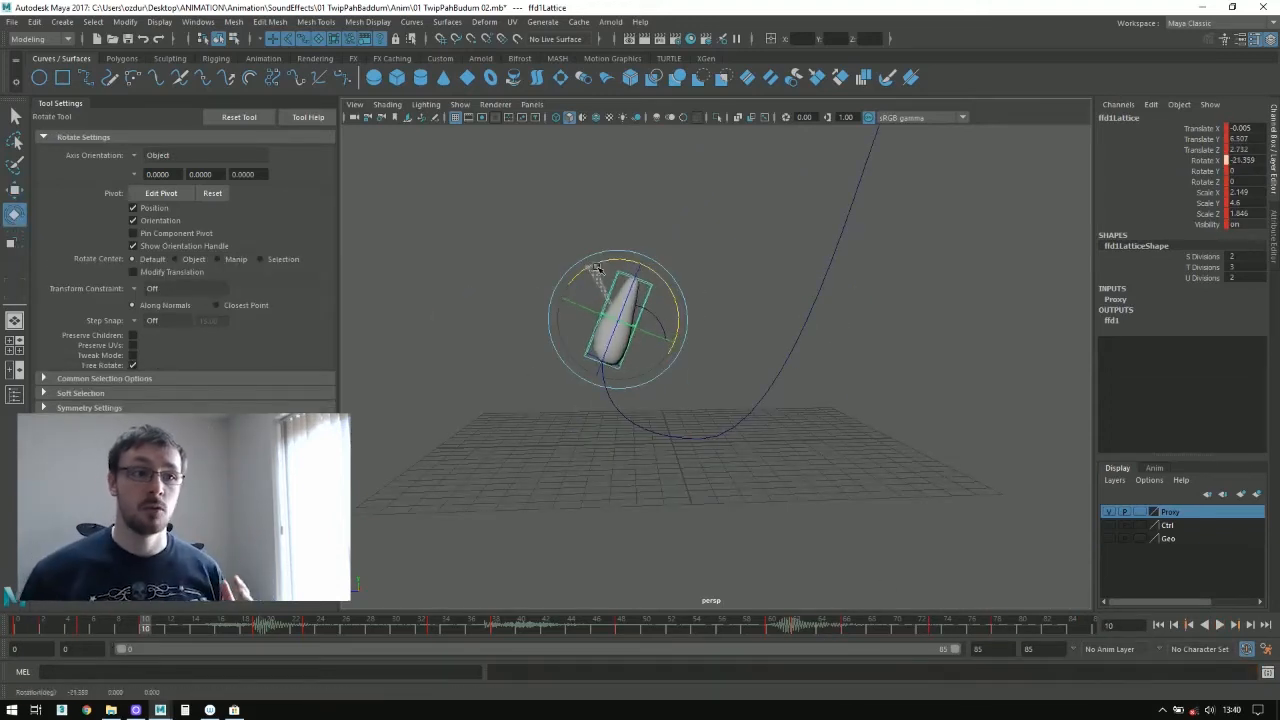
Step: Play back the animation to check the timing between the keys at frames 19 and 23
mouse_move(150, 627)
mouse_down()
mouse_move(201, 651)
mouse_move(262, 632)
mouse_up()
key(w)
key(alt+v)
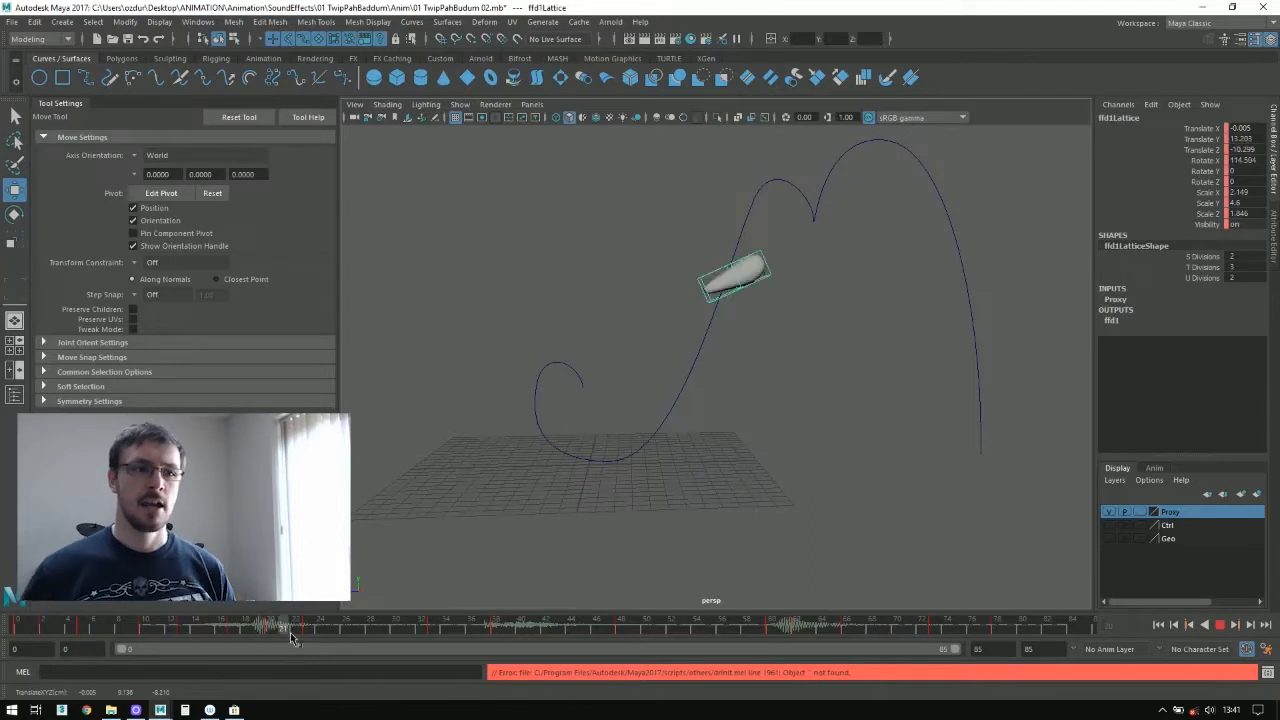
mouse_move(290, 634)
mouse_down()
mouse_move(310, 638)
mouse_move(271, 642)
mouse_move(312, 642)
mouse_up()
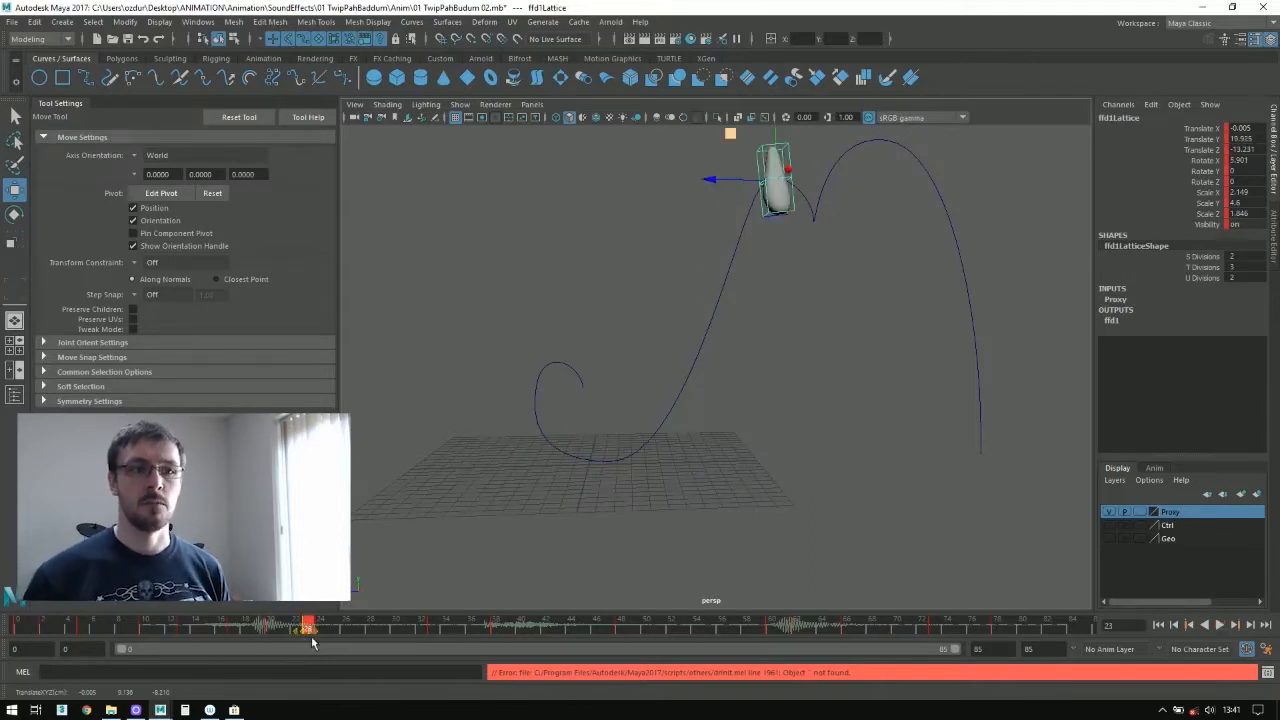
key(alt+v)
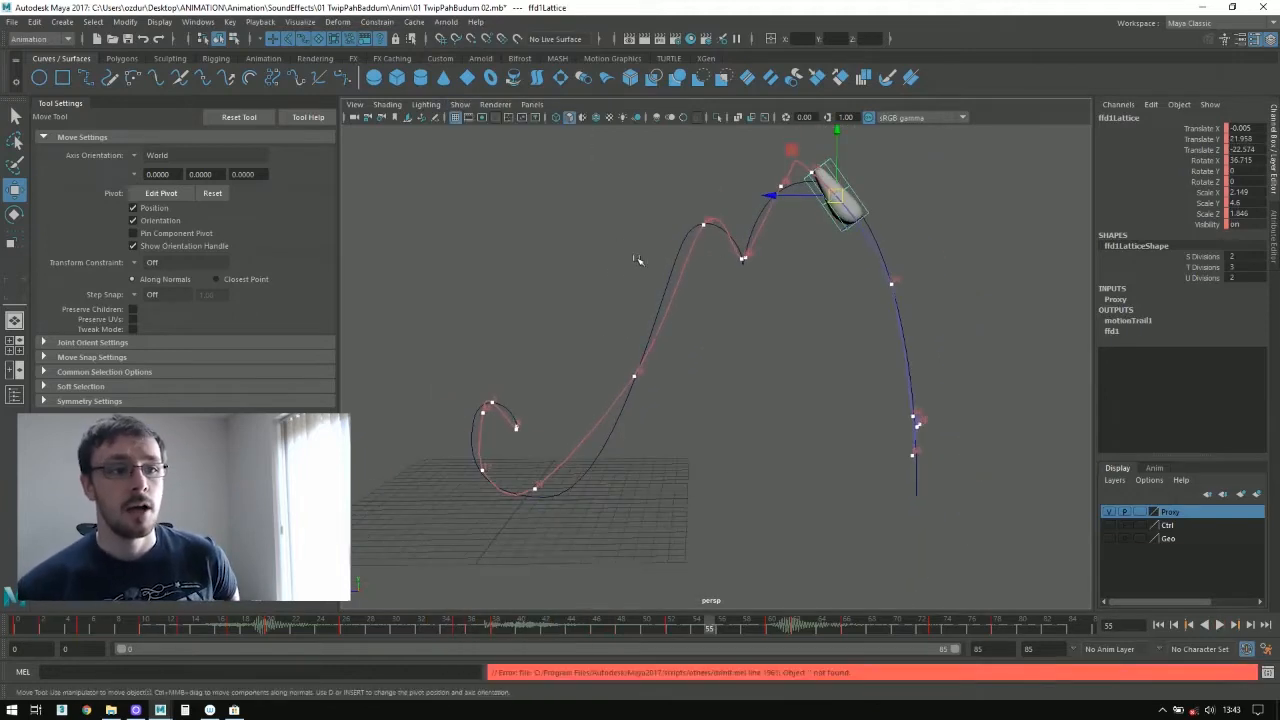
Step: At frame 55, move the lattice so its motion trail follows the path curve past the second peak
drag(579, 343, 606, 424)
click(862, 194)
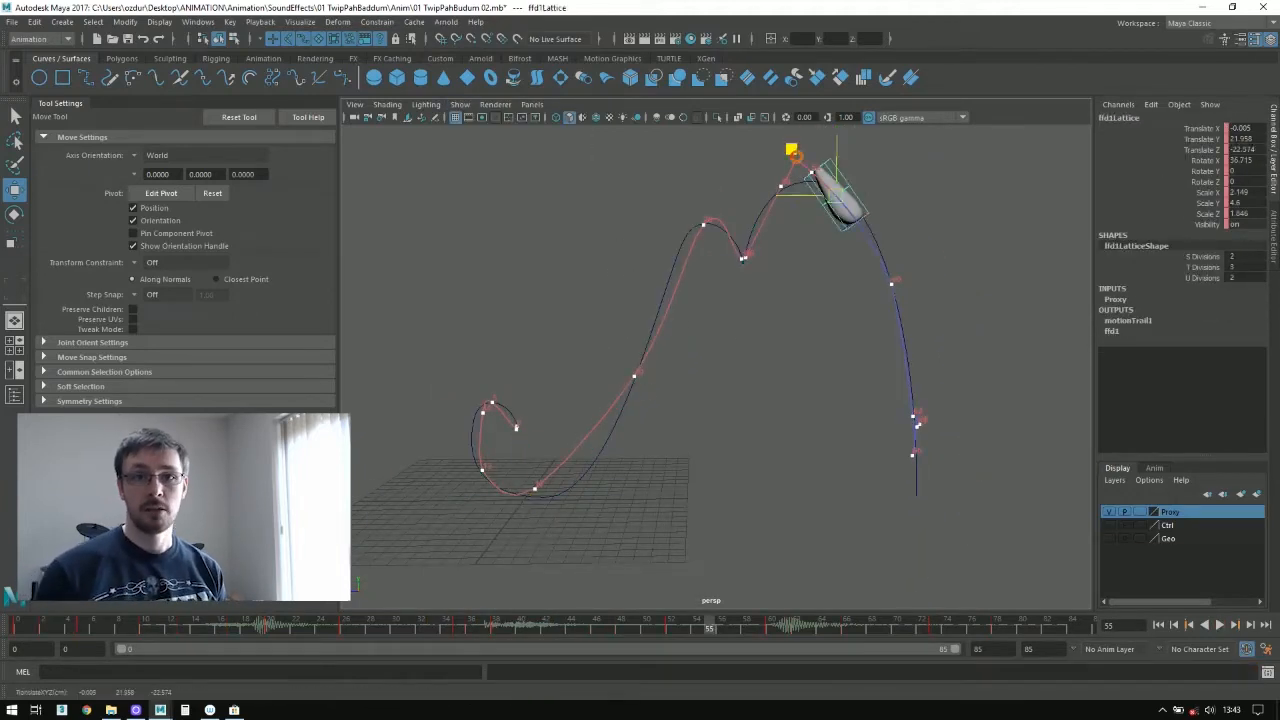
drag(793, 151, 814, 162)
Step: Fine-tune the lattice's position at frames 38 and 52 so the motion trail matches the path's second arc
click(496, 625)
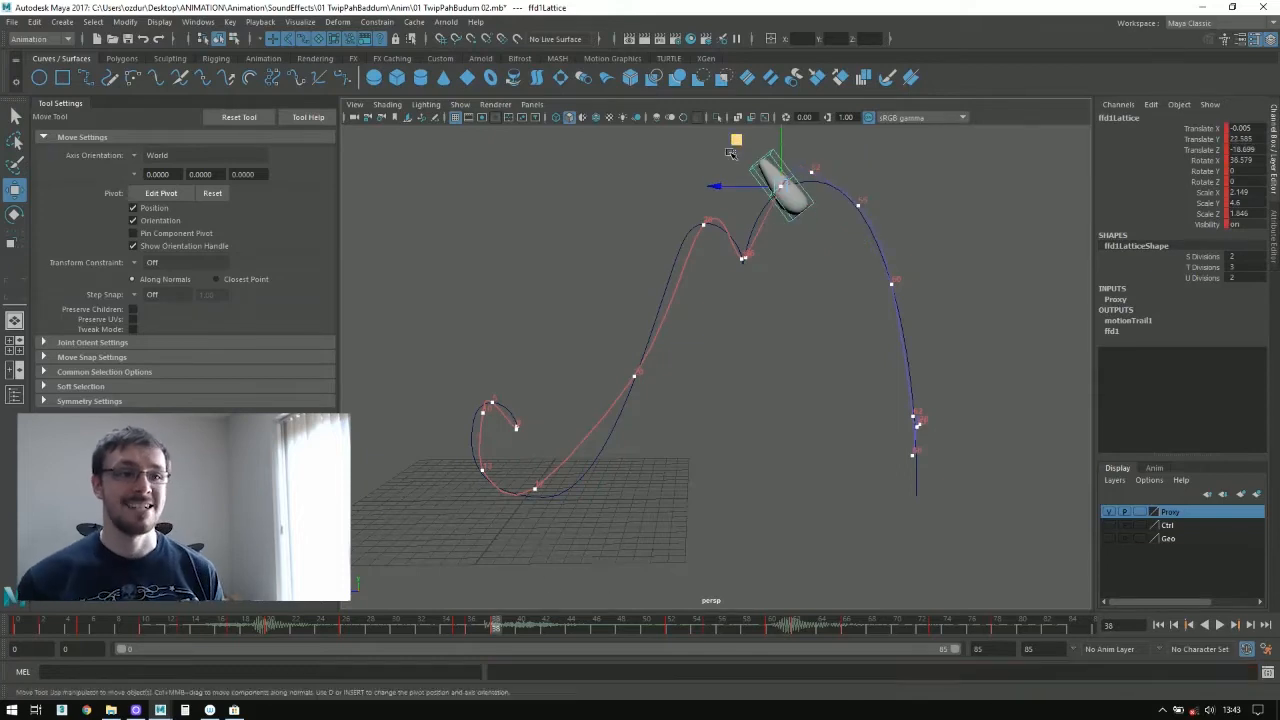
click(728, 151)
key(ctrl+z)
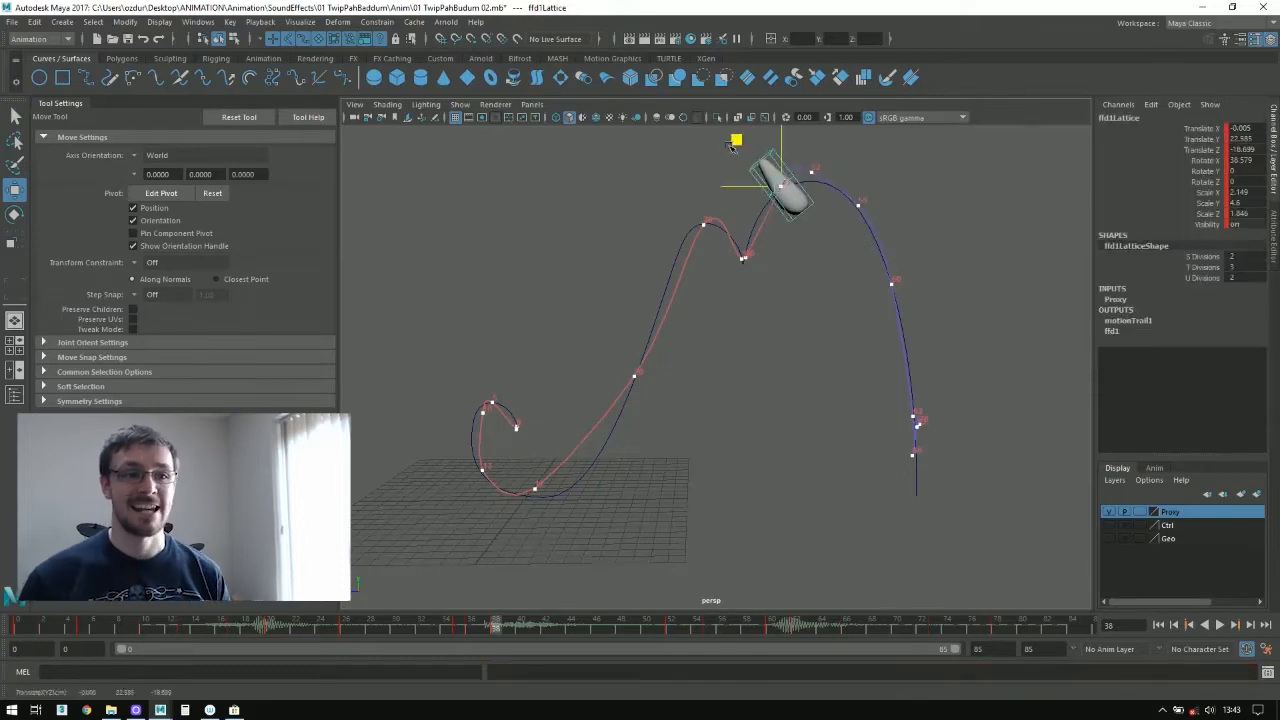
drag(736, 140, 724, 149)
alt+middle_drag(655, 397, 534, 414)
key(period)
drag(646, 142, 646, 153)
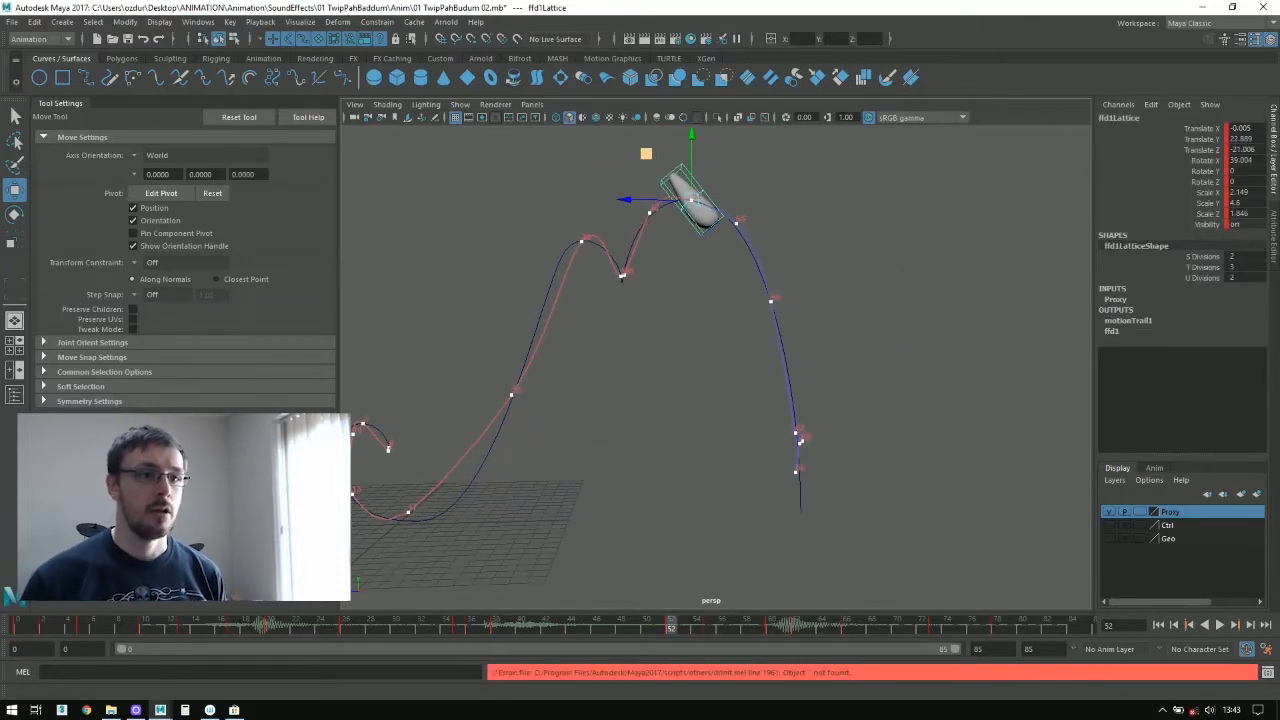
Step: Play and scrub through the animation from frame 0 to compare the motion trail with the path, ending at frame 73
drag(555, 632, 309, 630)
alt+middle_drag(400, 570, 505, 530)
click(18, 628)
key(alt+v)
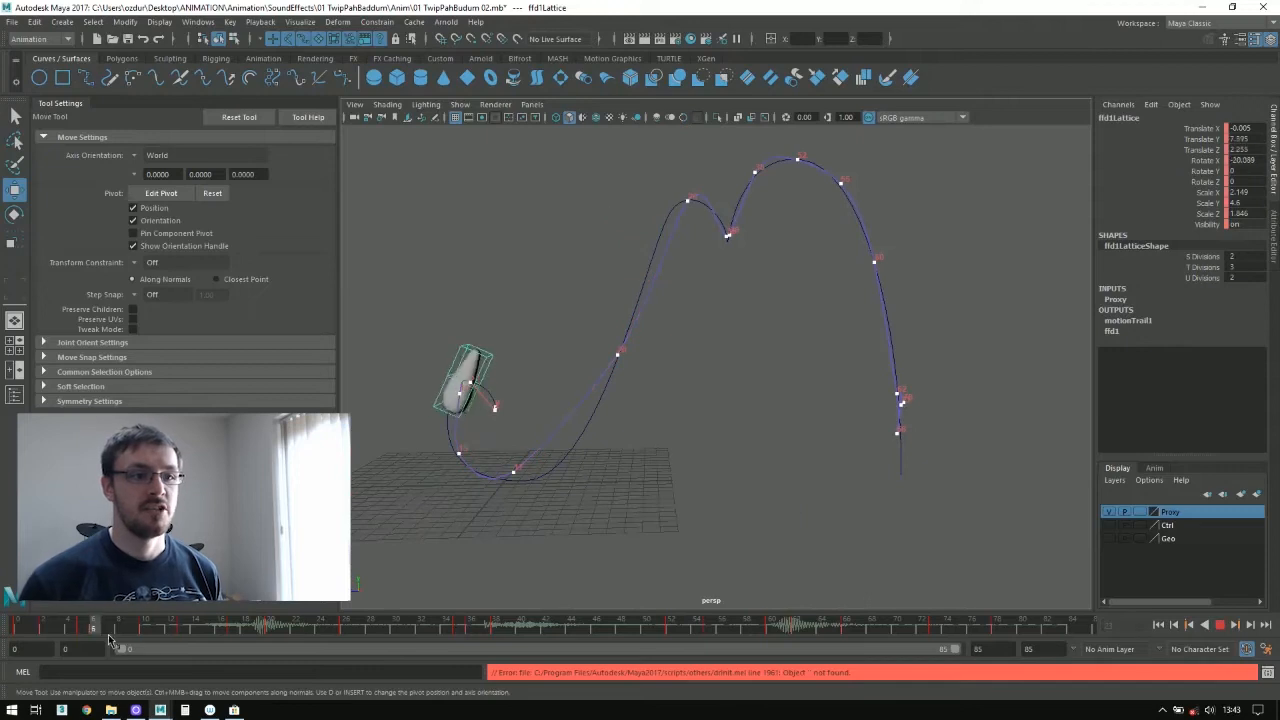
drag(247, 645, 1021, 624)
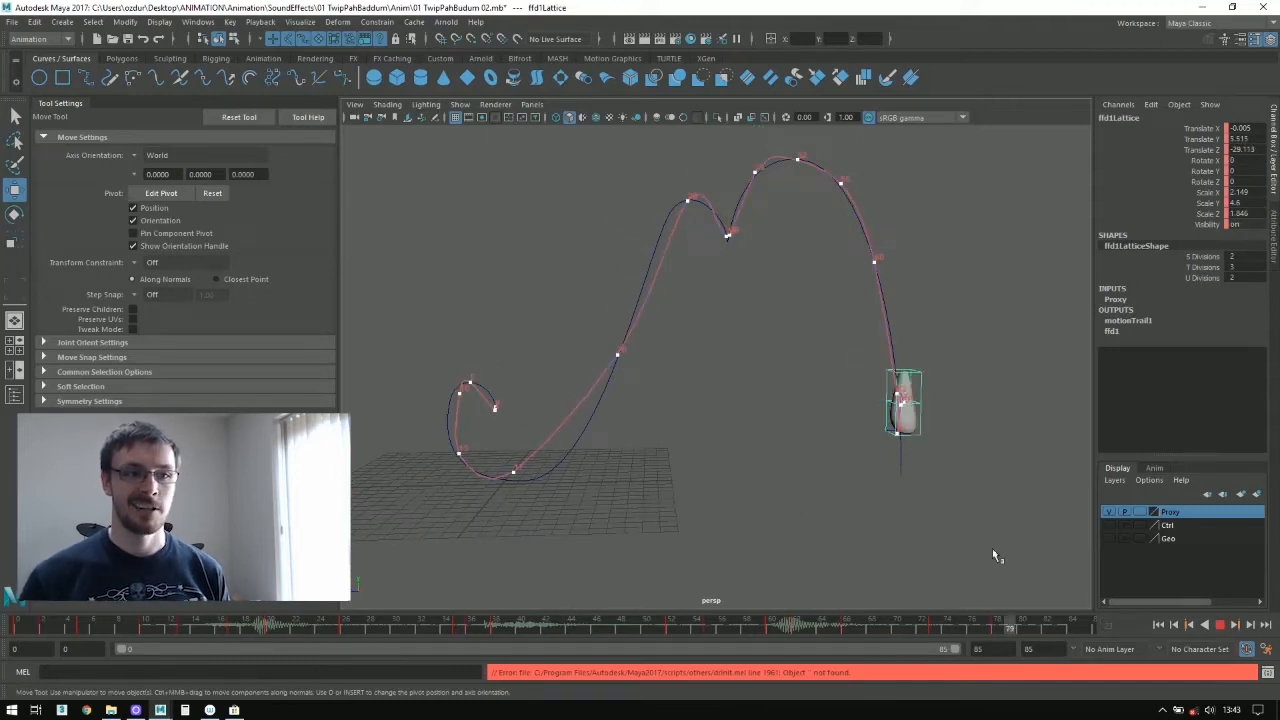
alt+right_drag(997, 557, 1085, 565)
alt+middle_drag(1085, 565, 880, 563)
drag(1021, 628, 935, 629)
alt+middle_drag(790, 480, 950, 480)
alt+right_drag(950, 480, 770, 470)
Step: Dock the Graph Editor beneath the viewport and show the lattice's Translate X curve
click(198, 22)
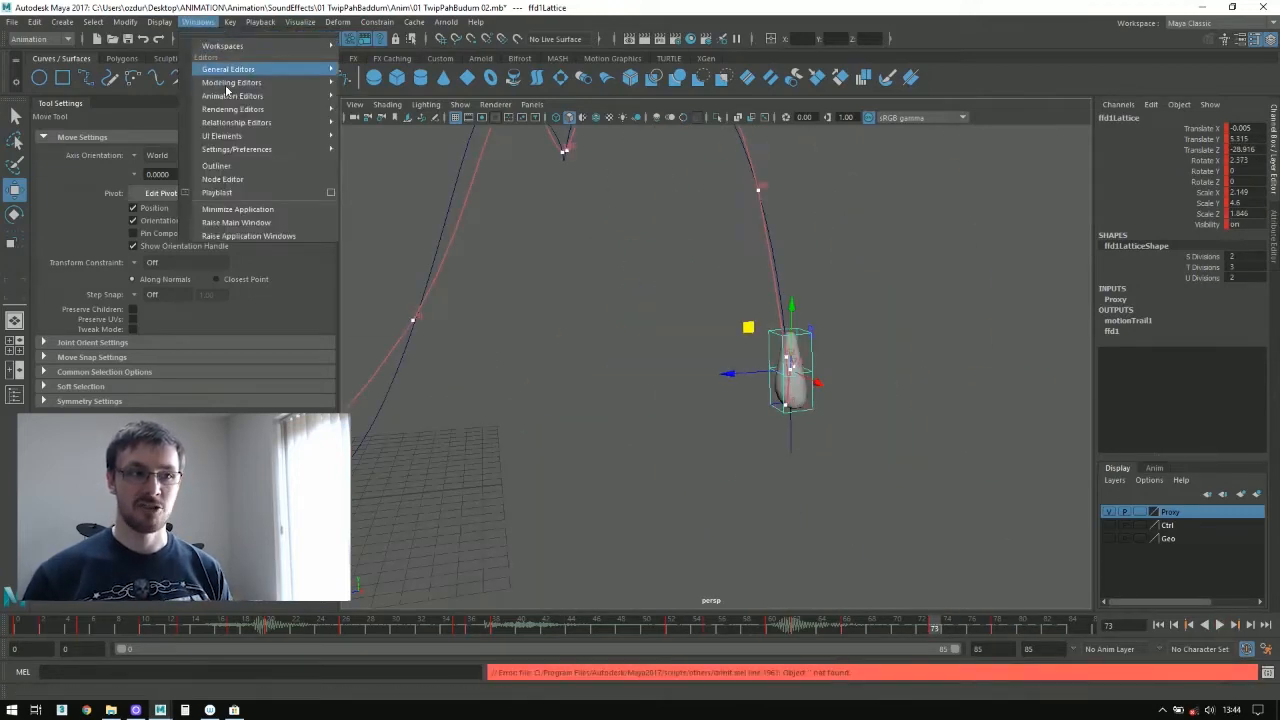
mouse_move(290, 96)
click(392, 110)
drag(553, 321, 523, 611)
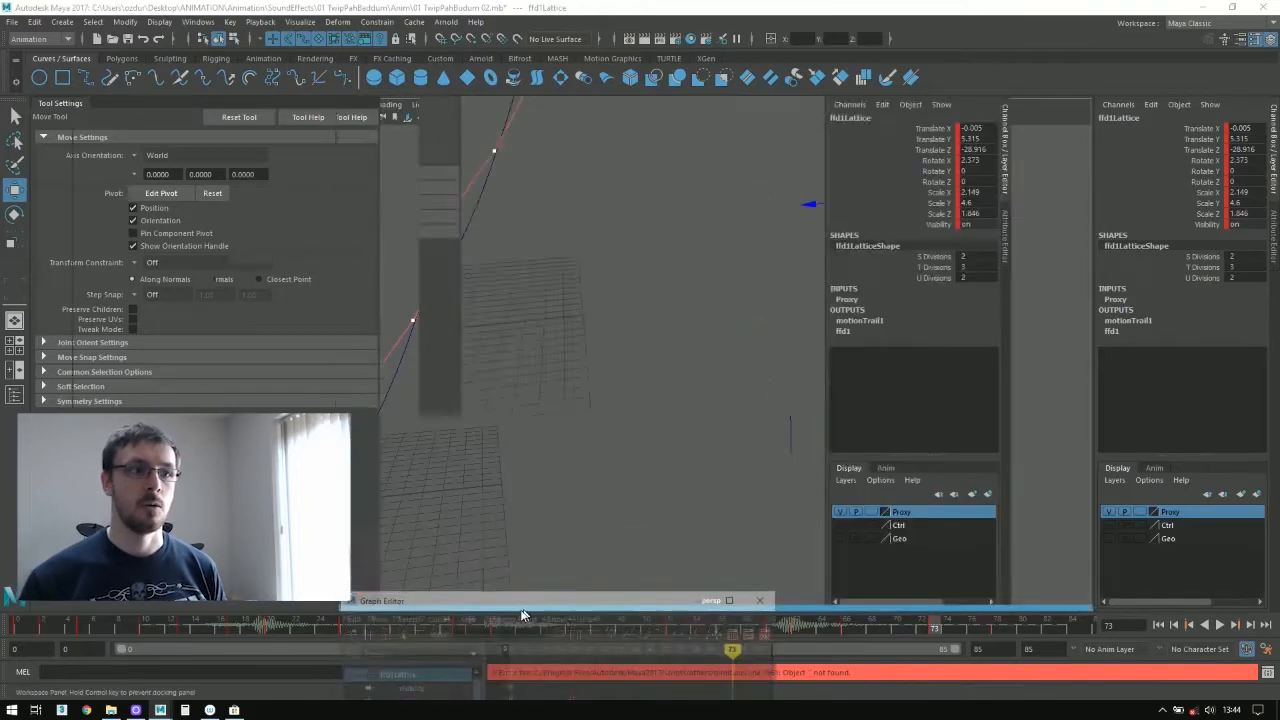
middle_drag(565, 237, 625, 241)
key(ctrl+z)
alt+right_drag(640, 240, 614, 211)
alt+drag(614, 211, 540, 215)
drag(714, 303, 714, 419)
click(421, 522)
Step: Switch the viewport to the side view and go to the lattice's key at frame 5
alt+drag(570, 290, 757, 256)
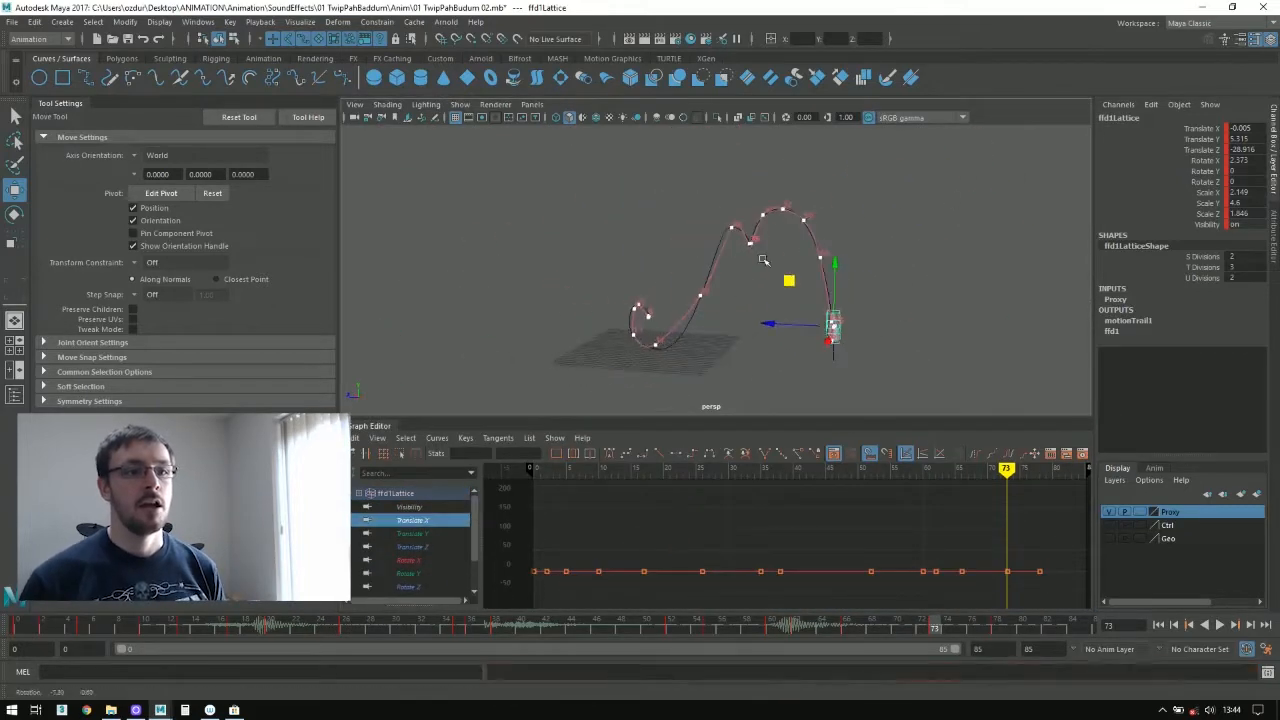
key(space)
key(space)
alt+middle_drag(685, 339, 839, 362)
alt+right_drag(839, 362, 770, 380)
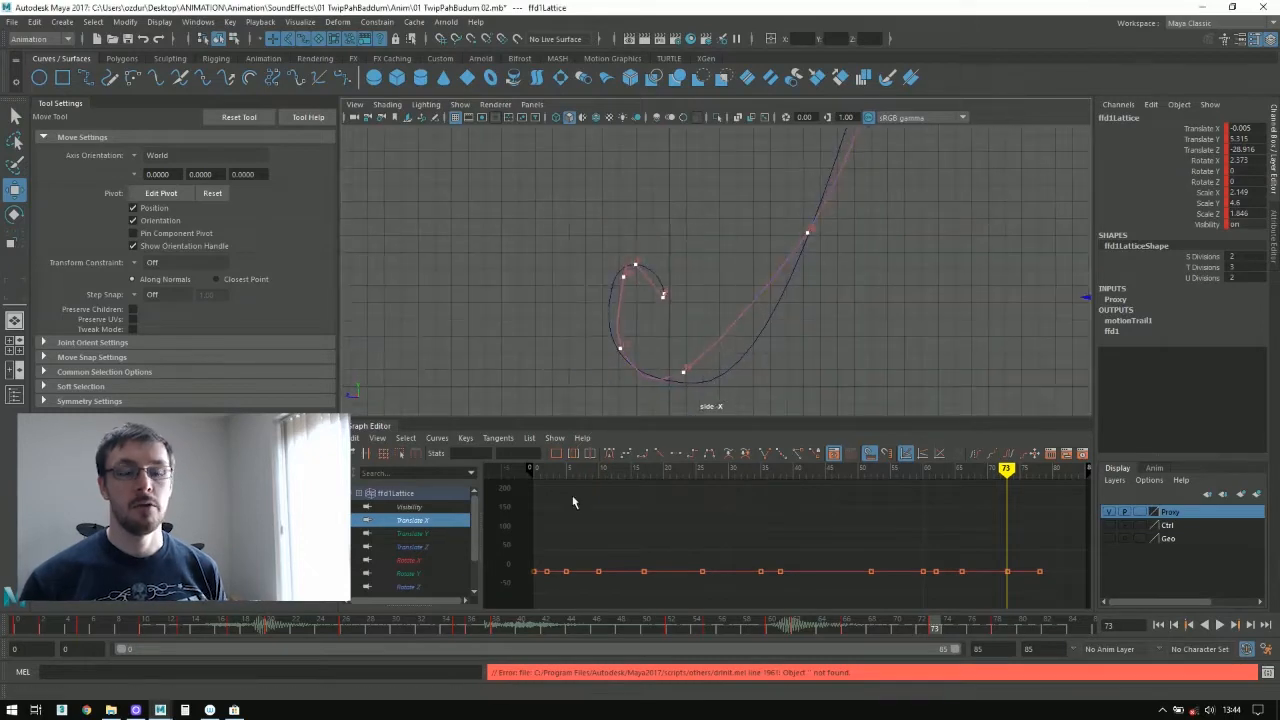
click(567, 471)
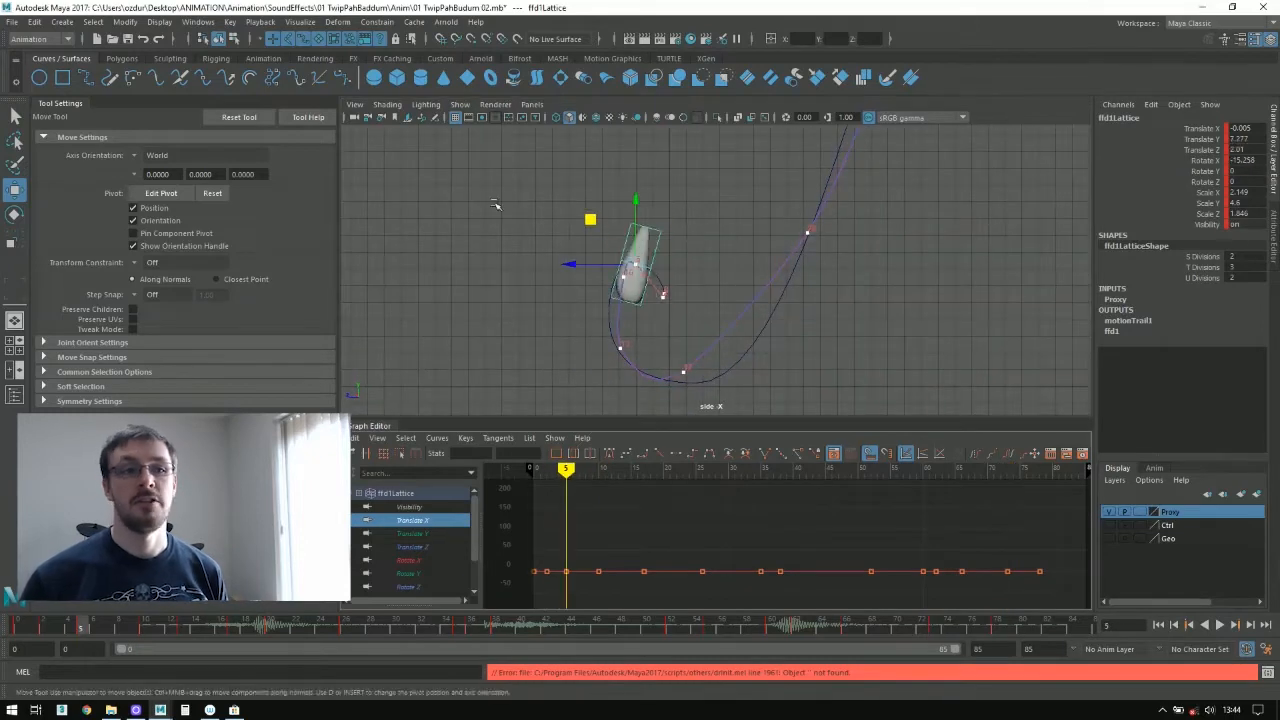
Step: Show only the lattice's Translate Z curve in the Graph Editor
click(429, 546)
drag(556, 558, 576, 582)
middle_drag(567, 571, 709, 537)
key(ctrl+z)
Step: Select the lattice's Translate Z keys in the Graph Editor and give them auto tangents
alt+right_drag(709, 537, 579, 535)
alt+middle_drag(579, 535, 660, 554)
click(665, 483)
drag(676, 499, 710, 509)
mouse_move(722, 525)
alt+right_down()
mouse_move(769, 523)
mouse_move(699, 523)
alt+right_up()
alt+middle_drag(699, 523, 648, 520)
drag(643, 602, 770, 492)
alt+right_drag(784, 508, 860, 510)
alt+middle_drag(860, 510, 1060, 515)
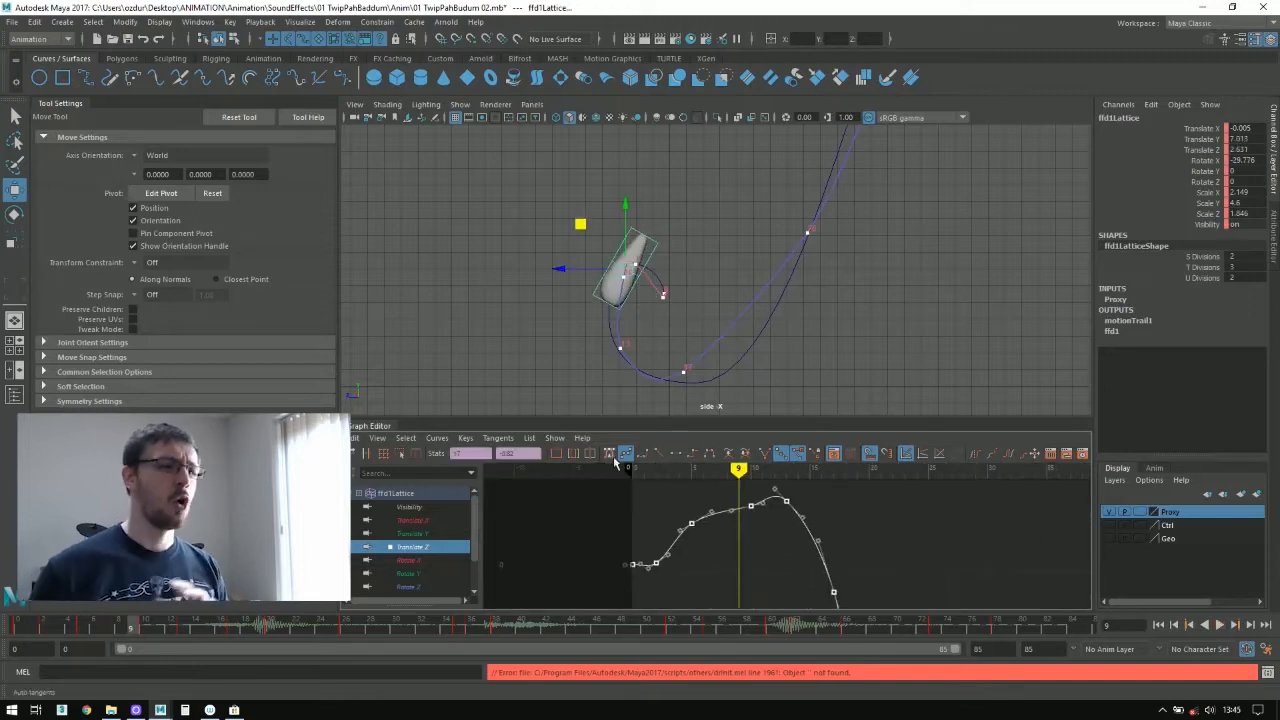
click(612, 455)
Step: Select the keys of all lattice channels from Translate X through Scale Z and give them auto tangents
click(432, 523)
scroll(430, 580, down, 2)
shift+click(440, 586)
alt+right_drag(890, 535, 805, 581)
drag(870, 596, 745, 482)
click(612, 455)
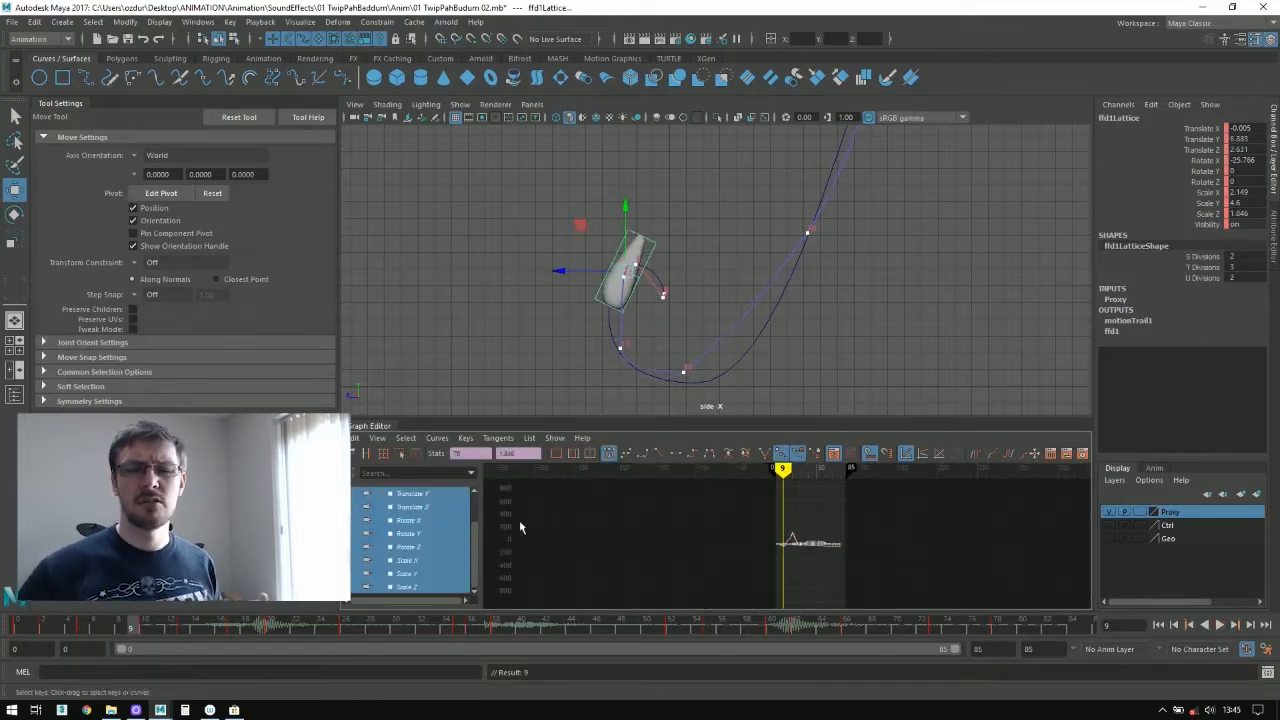
click(592, 532)
Step: Show the Translate Z curve, move its frame 10 key to frame 11 and raise it slightly
click(434, 506)
alt+right_drag(790, 545, 972, 543)
alt+right_drag(590, 560, 620, 522)
mouse_move(620, 522)
alt+middle_down()
mouse_move(781, 522)
mouse_move(753, 553)
alt+middle_up()
drag(735, 547, 745, 537)
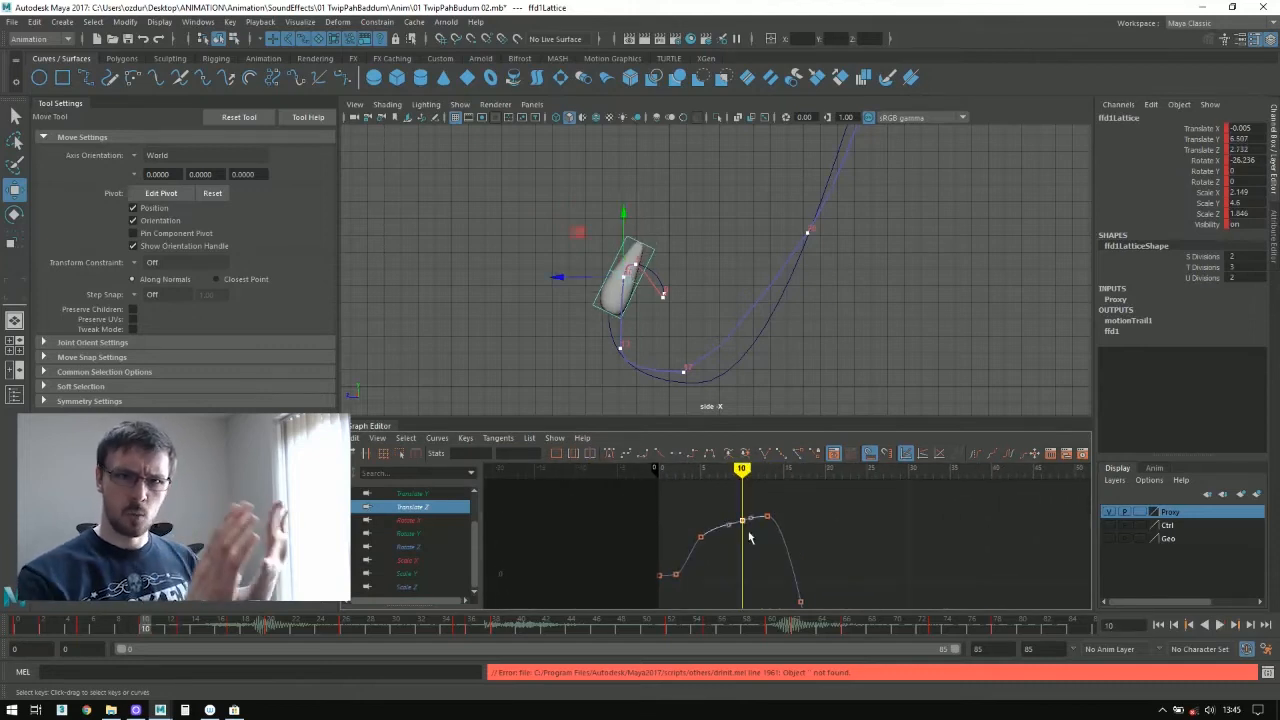
click(742, 519)
middle_drag(742, 519, 750, 505)
Step: Delete the Translate Z key at frame 13
mouse_move(743, 484)
mouse_down()
mouse_move(692, 472)
mouse_move(778, 474)
mouse_up()
click(682, 585)
drag(759, 504, 790, 529)
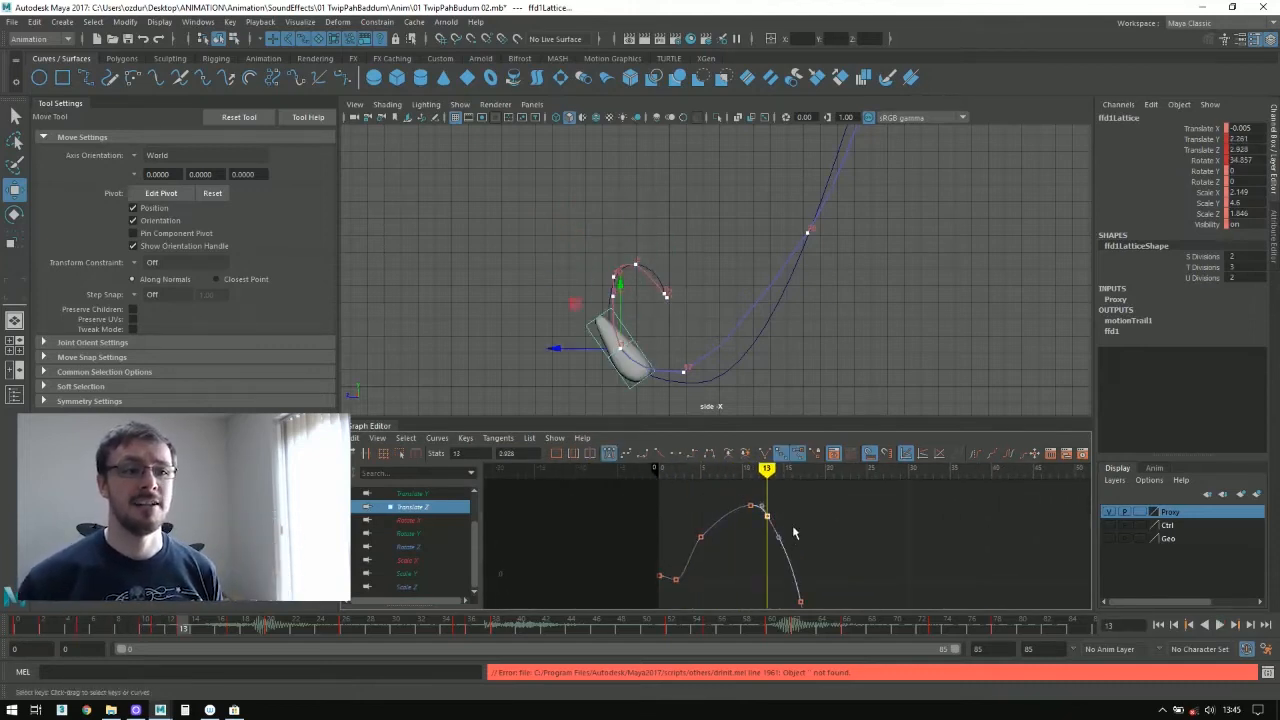
key(Delete)
Step: Try moving the Translate Z key at frame 17 earlier, and return it to frame 17
mouse_move(848, 528)
alt+middle_down()
mouse_move(788, 551)
mouse_move(738, 540)
alt+middle_up()
alt+right_drag(738, 540, 738, 575)
drag(672, 475, 690, 472)
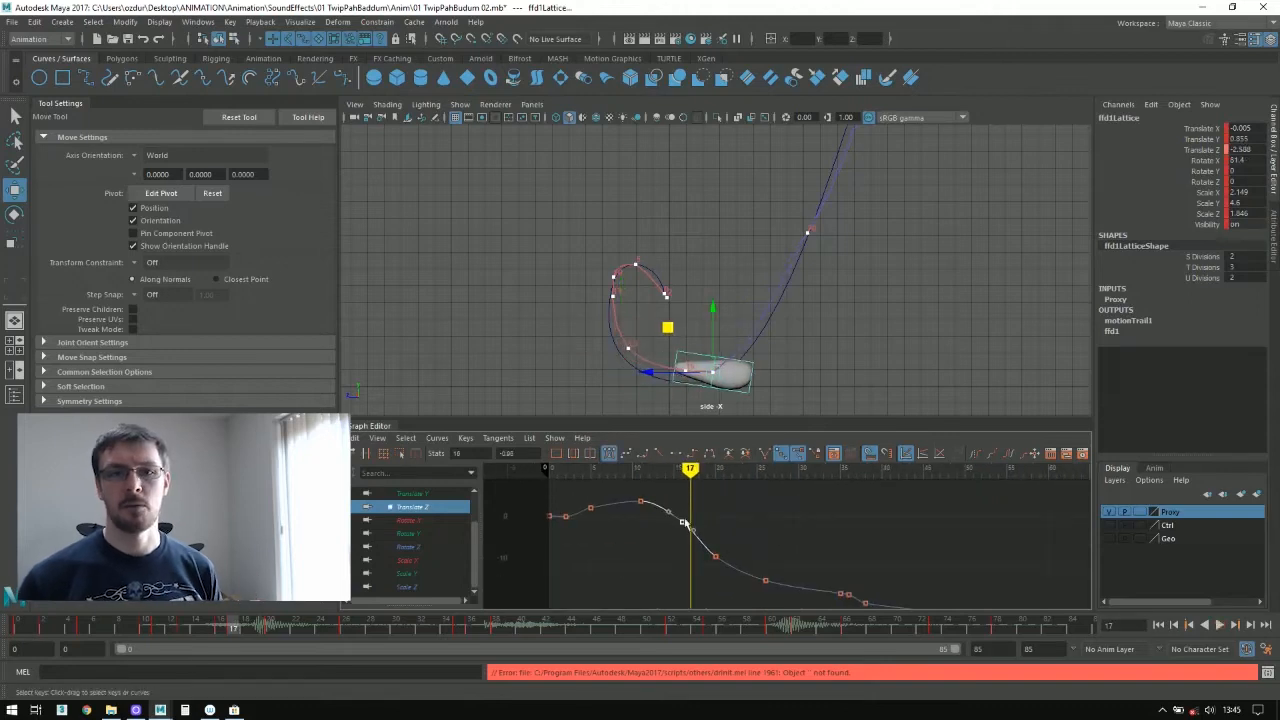
click(680, 521)
middle_drag(693, 531, 690, 522)
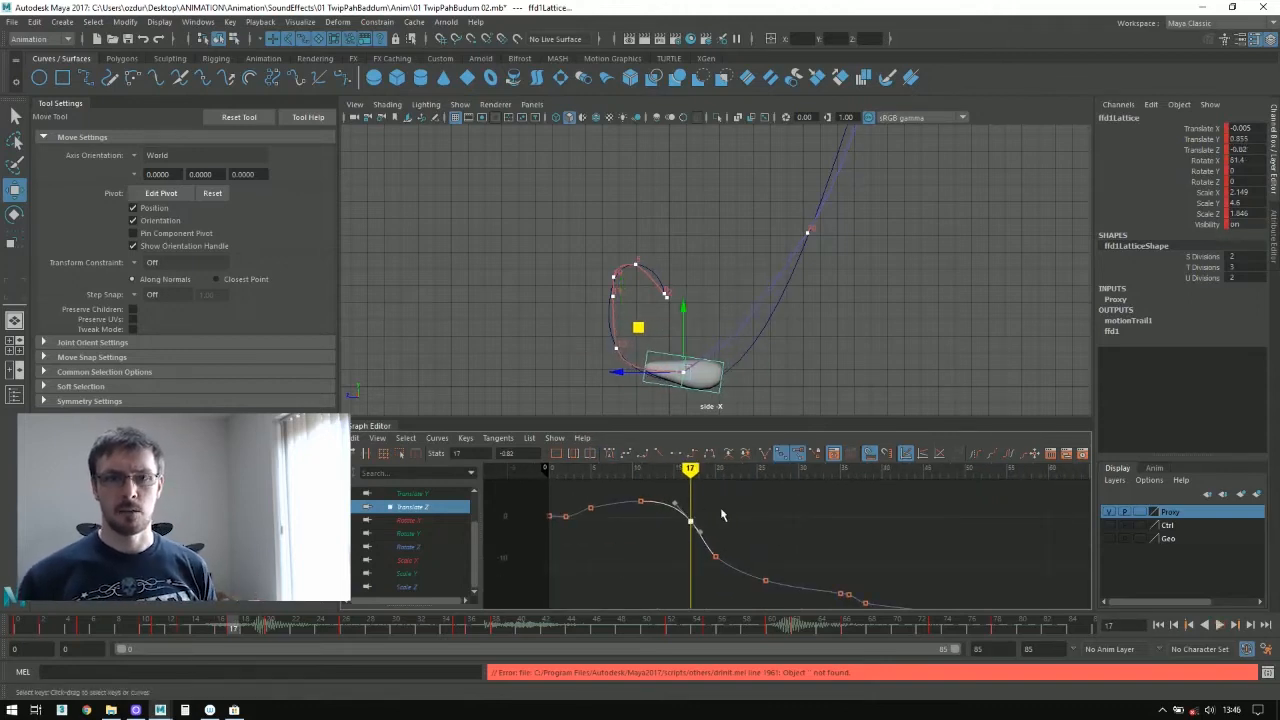
Step: Reposition the lattice at frames 19 and 17 so the motion trail matches the lowest bend of the path
alt+shift+right_drag(722, 514, 790, 511)
alt+middle_drag(790, 511, 802, 489)
drag(627, 475, 710, 480)
key(alt+comma)
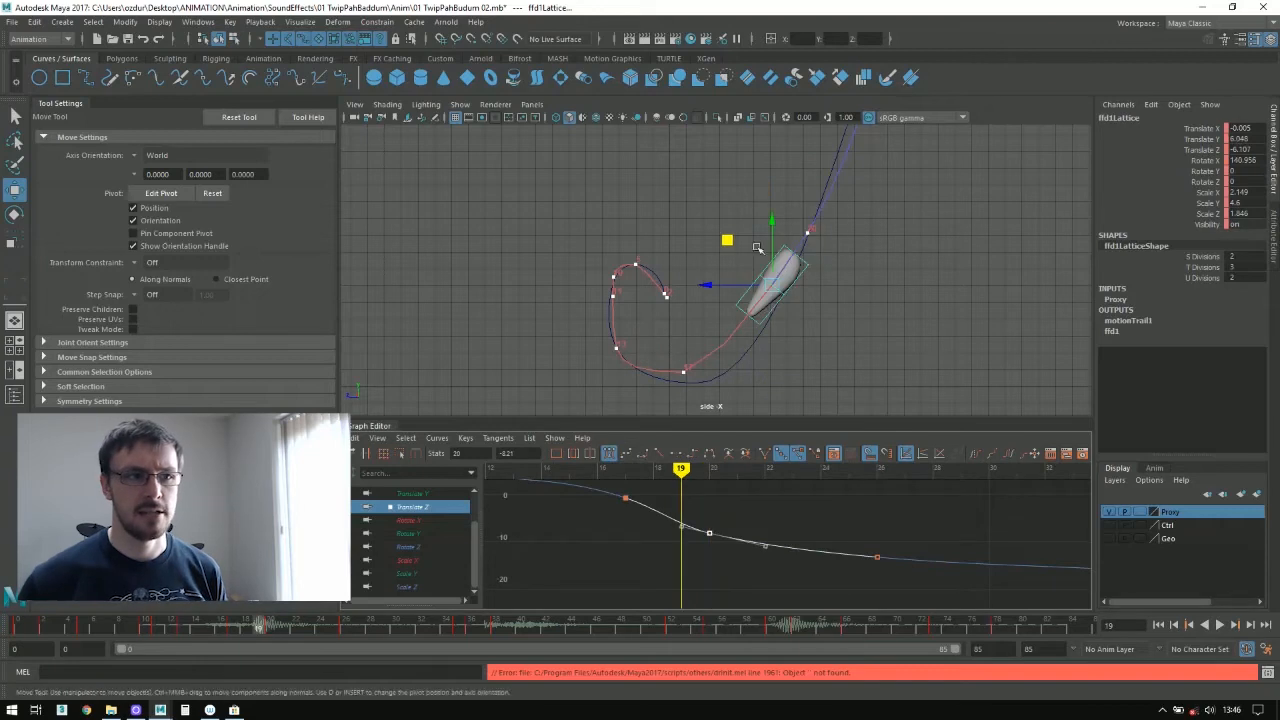
drag(771, 284, 769, 321)
key(comma)
drag(684, 372, 689, 382)
Step: Nudge the lattice onto the path at frame 11 and at frame 18
drag(568, 472, 458, 473)
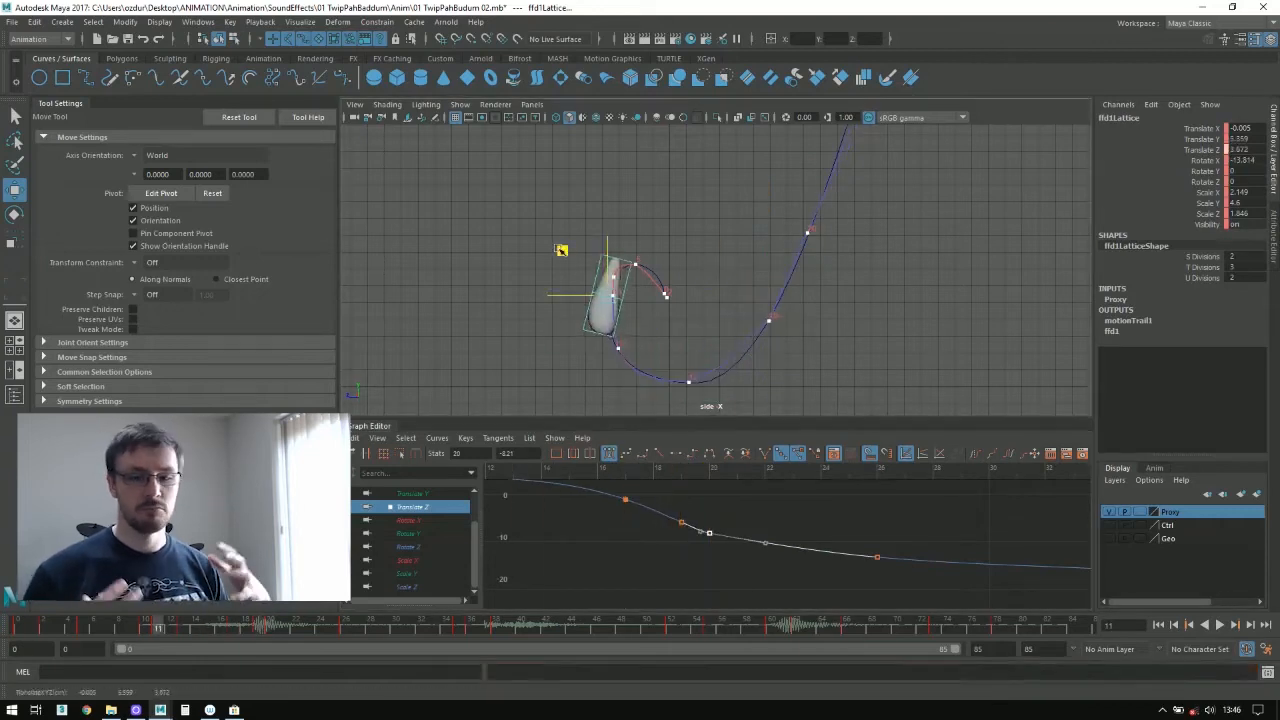
alt+middle_drag(519, 491, 832, 555)
drag(770, 470, 966, 468)
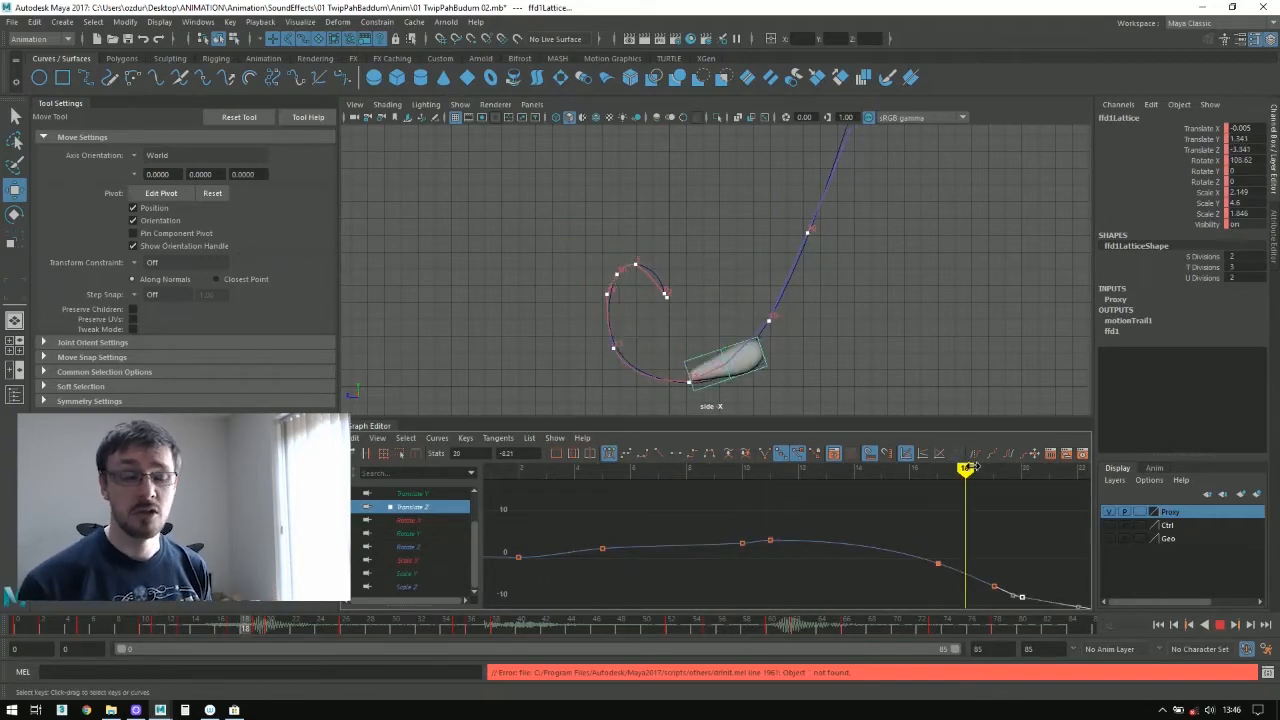
Step: At frame 23, rotate the lattice and nudge it onto the rising part of the path
alt+middle_drag(858, 334, 692, 430)
alt+right_drag(735, 390, 708, 392)
alt+shift+right_drag(1010, 548, 950, 548)
alt+middle_drag(950, 548, 814, 512)
drag(722, 467, 783, 468)
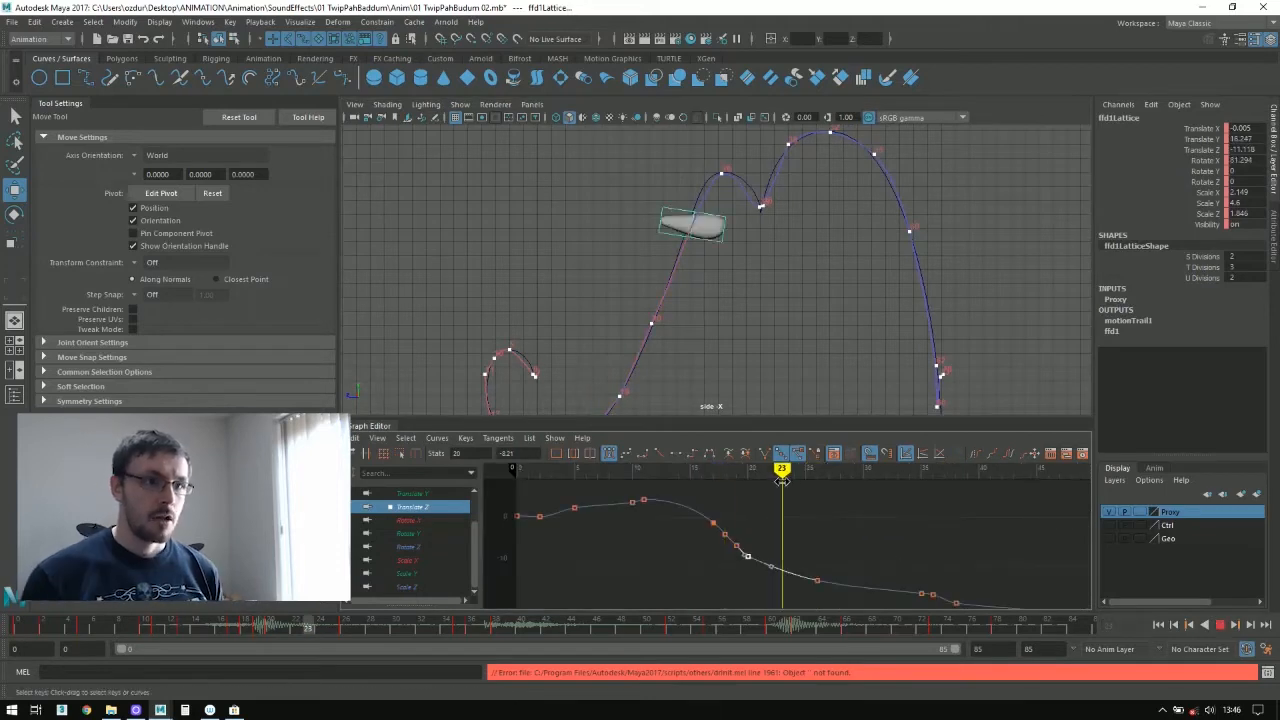
key(e)
drag(737, 261, 744, 194)
key(w)
drag(648, 180, 642, 174)
key(e)
mouse_move(783, 470)
mouse_down()
mouse_move(817, 470)
mouse_move(782, 470)
mouse_up()
Step: Show the lattice's Rotate X, Y and Z curves and lower the Rotate X key around frame 21
drag(410, 520, 410, 547)
alt+shift+right_drag(754, 514, 790, 516)
click(773, 517)
middle_drag(773, 517, 772, 540)
click(657, 505)
Step: Scrub ahead to frame 35 and adjust the lattice's rotation there, between the path's two upper arcs
click(672, 473)
drag(657, 470, 964, 484)
alt+middle_drag(925, 530, 848, 530)
mouse_move(848, 530)
alt+right_down()
mouse_move(848, 577)
mouse_move(770, 530)
alt+right_up()
drag(777, 470, 827, 471)
alt+shift+right_drag(800, 549, 801, 510)
drag(811, 253, 800, 280)
alt+middle_drag(800, 280, 777, 301)
alt+right_drag(777, 301, 770, 301)
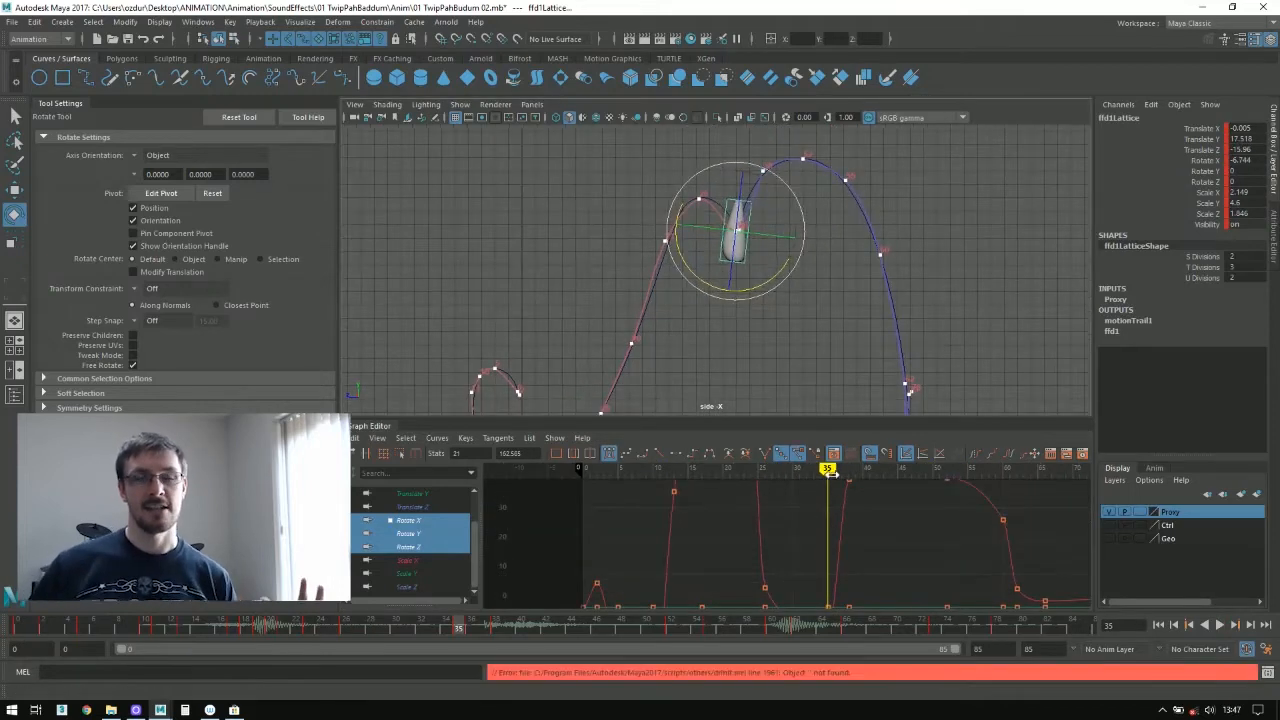
Step: At frame 30, move the lattice up onto the falling side of the path's small arc
drag(830, 470, 800, 471)
alt+middle_drag(800, 520, 811, 524)
key(w)
drag(810, 470, 803, 470)
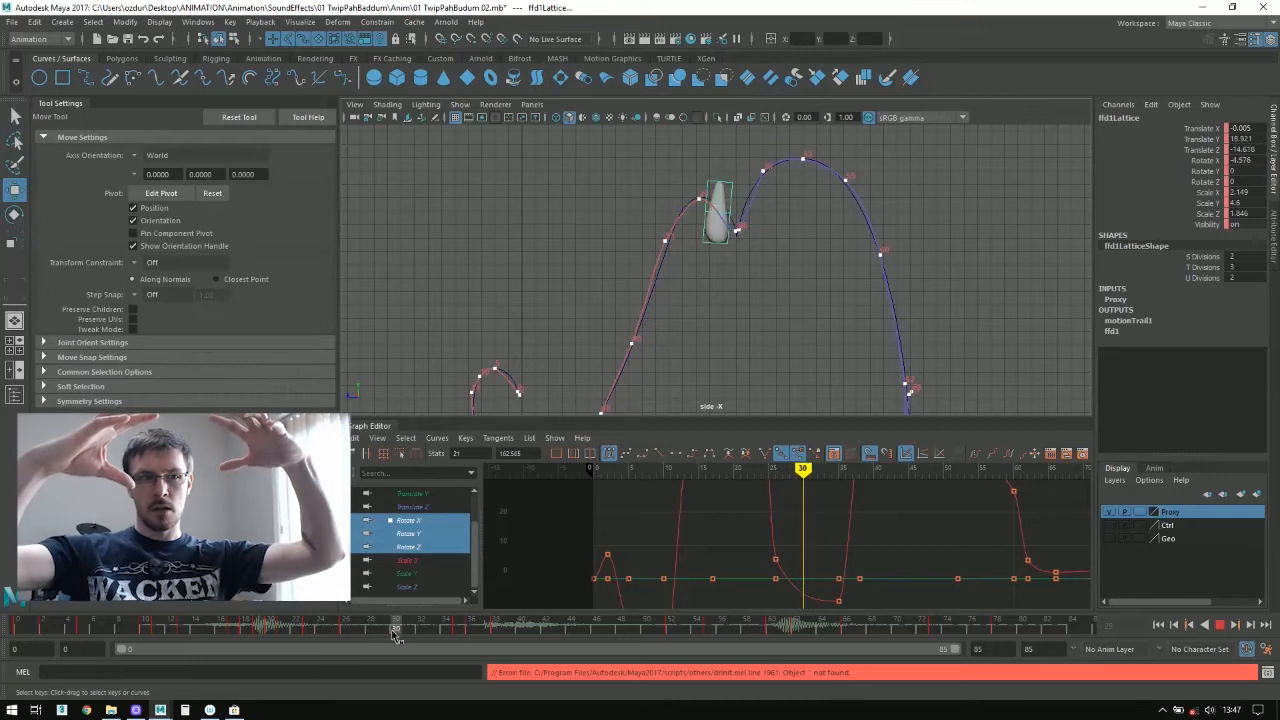
drag(718, 149, 718, 141)
alt+middle_drag(697, 236, 650, 295)
mouse_move(650, 295)
alt+right_down()
mouse_move(627, 297)
mouse_move(645, 310)
alt+right_up()
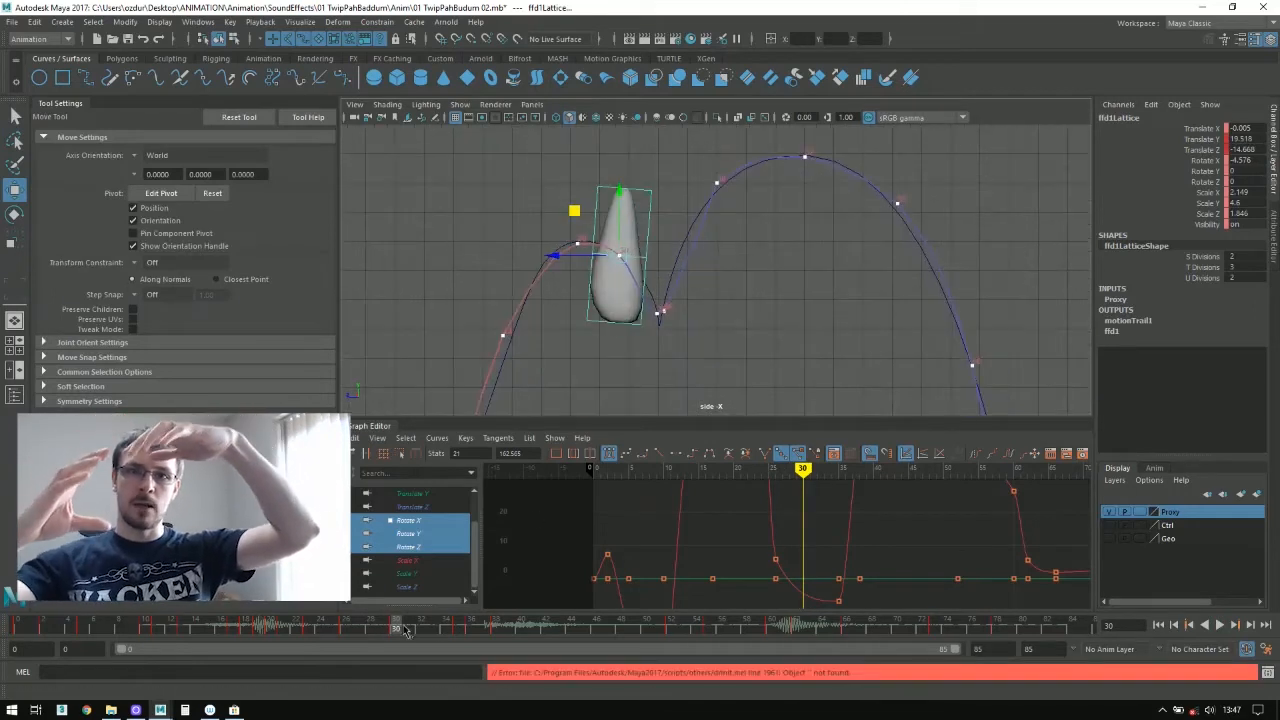
Step: Scrub through the large arc toward the landing and slightly raise a rotation key on its curve
mouse_move(420, 630)
mouse_down()
mouse_move(472, 645)
mouse_move(447, 662)
mouse_move(642, 645)
mouse_move(497, 642)
mouse_move(526, 638)
mouse_up()
alt+middle_drag(930, 490, 856, 525)
mouse_move(910, 525)
alt+right_down()
mouse_move(857, 523)
mouse_move(960, 523)
alt+right_up()
mouse_move(788, 472)
mouse_down()
mouse_move(757, 481)
mouse_move(854, 480)
mouse_move(1059, 533)
mouse_up()
click(1028, 518)
middle_drag(1028, 518, 1028, 507)
drag(1048, 472, 1170, 485)
Step: Show the lattice's Translate Y and Translate Z curves together and frame them in the Graph Editor
alt+middle_drag(838, 283, 770, 188)
alt+right_drag(770, 188, 680, 370)
mouse_move(680, 370)
alt+middle_down()
mouse_move(676, 252)
mouse_move(689, 362)
alt+middle_up()
alt+right_drag(689, 362, 689, 314)
scroll(446, 510, up, 1)
click(446, 510)
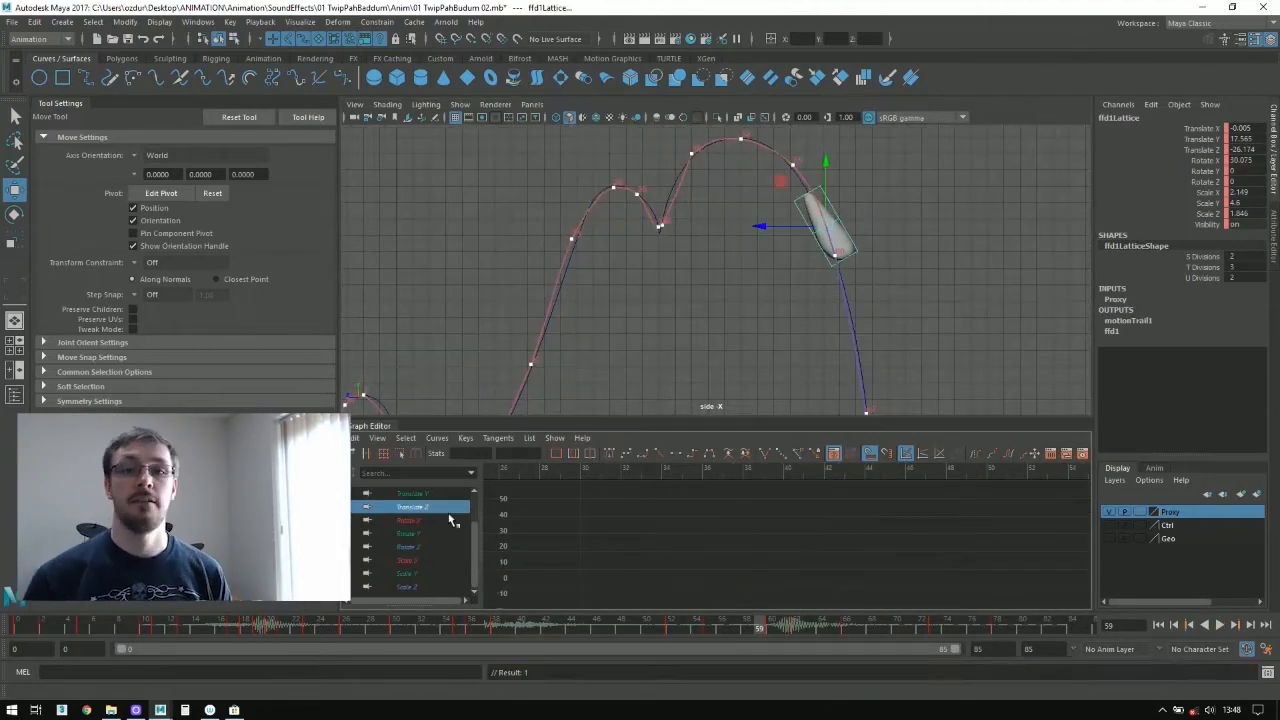
scroll(451, 515, up, 1)
alt+right_drag(857, 506, 720, 510)
alt+middle_drag(720, 510, 690, 508)
alt+right_drag(690, 508, 769, 510)
alt+middle_drag(769, 505, 801, 499)
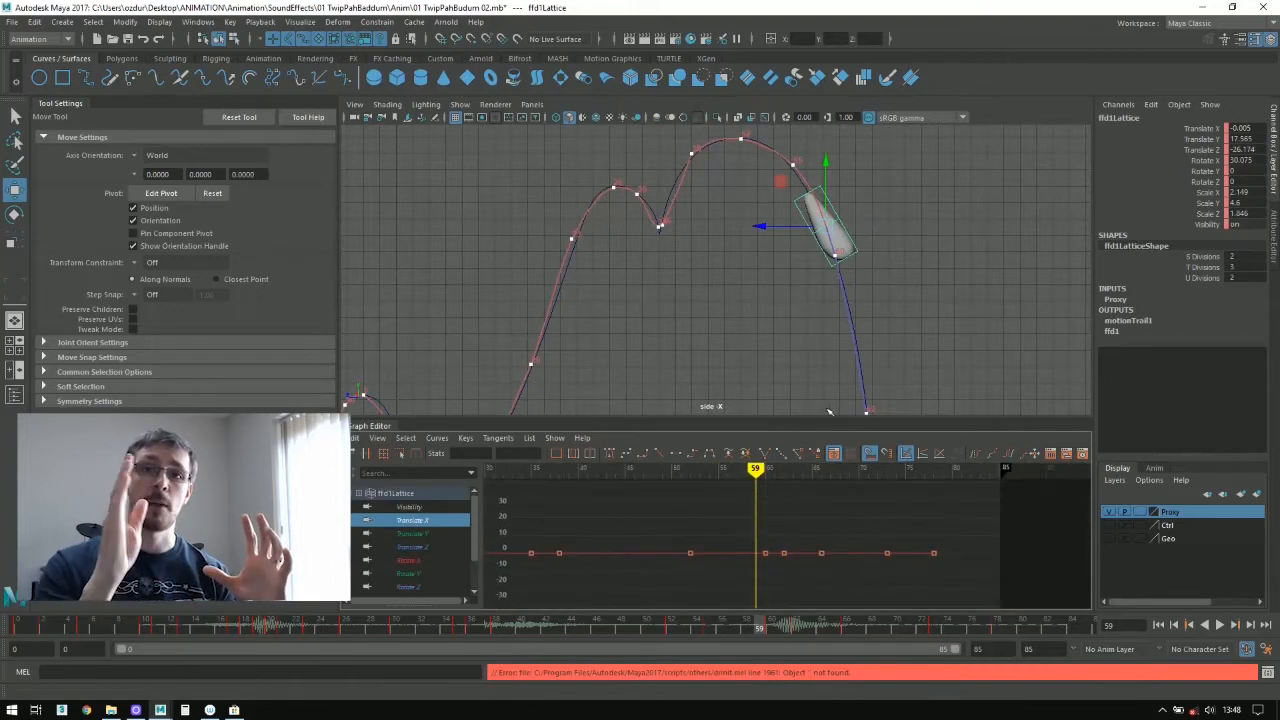
click(413, 534)
shift+click(422, 550)
key(a)
alt+right_drag(640, 534, 746, 534)
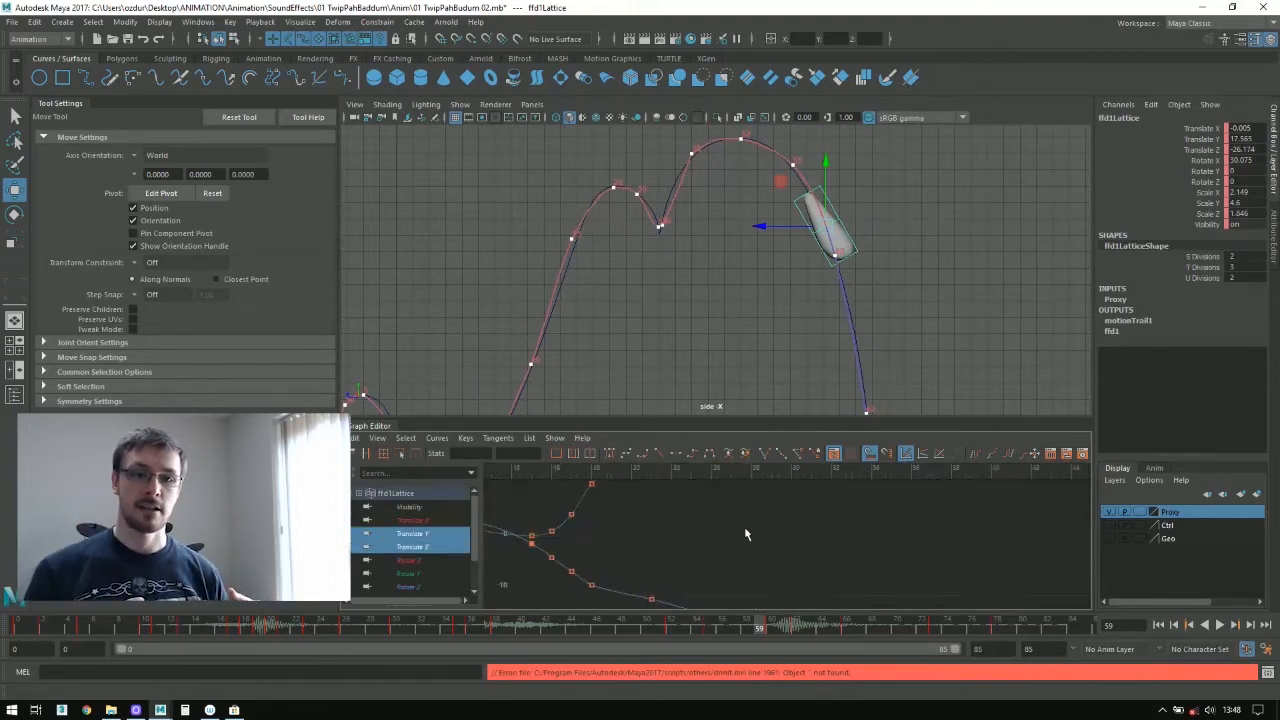
Step: Delete the Translate Z key at frame 10 and move the frame 11 key to frame 12
alt+middle_drag(746, 534, 1000, 556)
drag(728, 470, 546, 474)
alt+middle_drag(420, 330, 701, 203)
drag(546, 480, 666, 479)
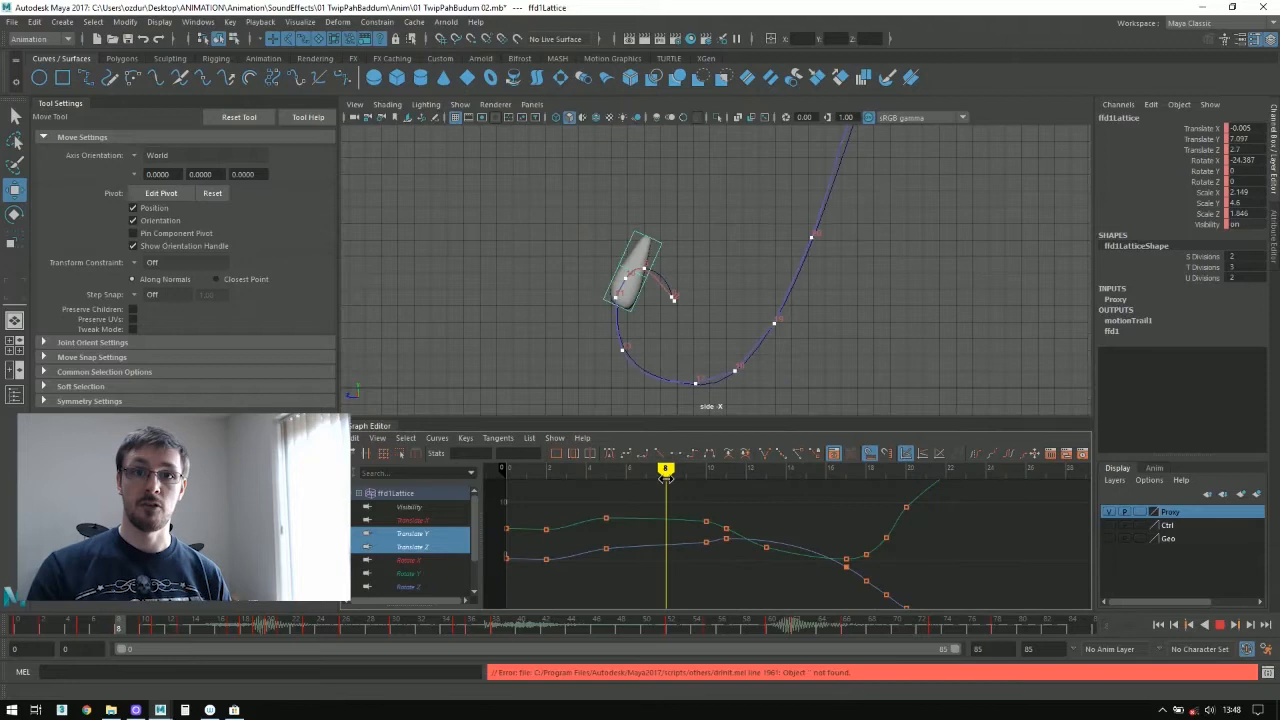
key(Delete)
drag(745, 509, 720, 534)
click(732, 538)
middle_drag(735, 538, 757, 537)
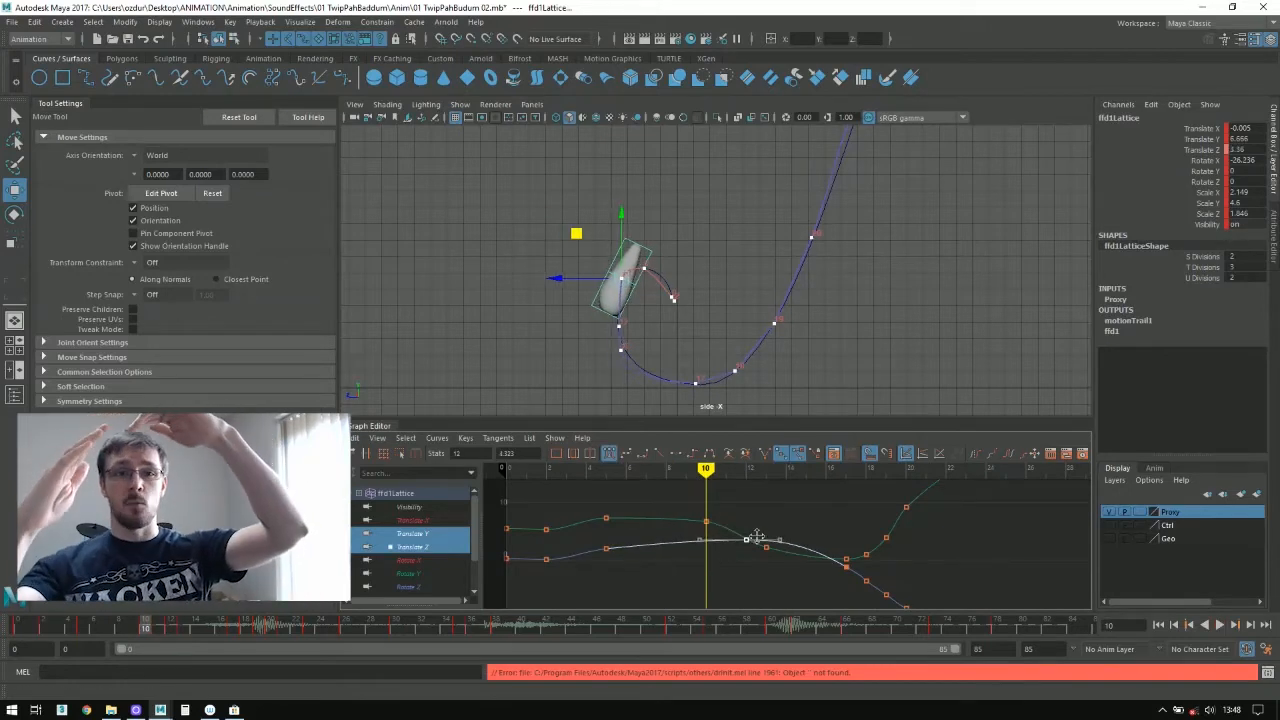
Step: Lower the Translate Z key at frame 5 slightly to smooth the start of the first arc
middle_drag(610, 553, 614, 556)
key(a)
alt+middle_drag(510, 560, 723, 571)
alt+right_drag(723, 571, 774, 580)
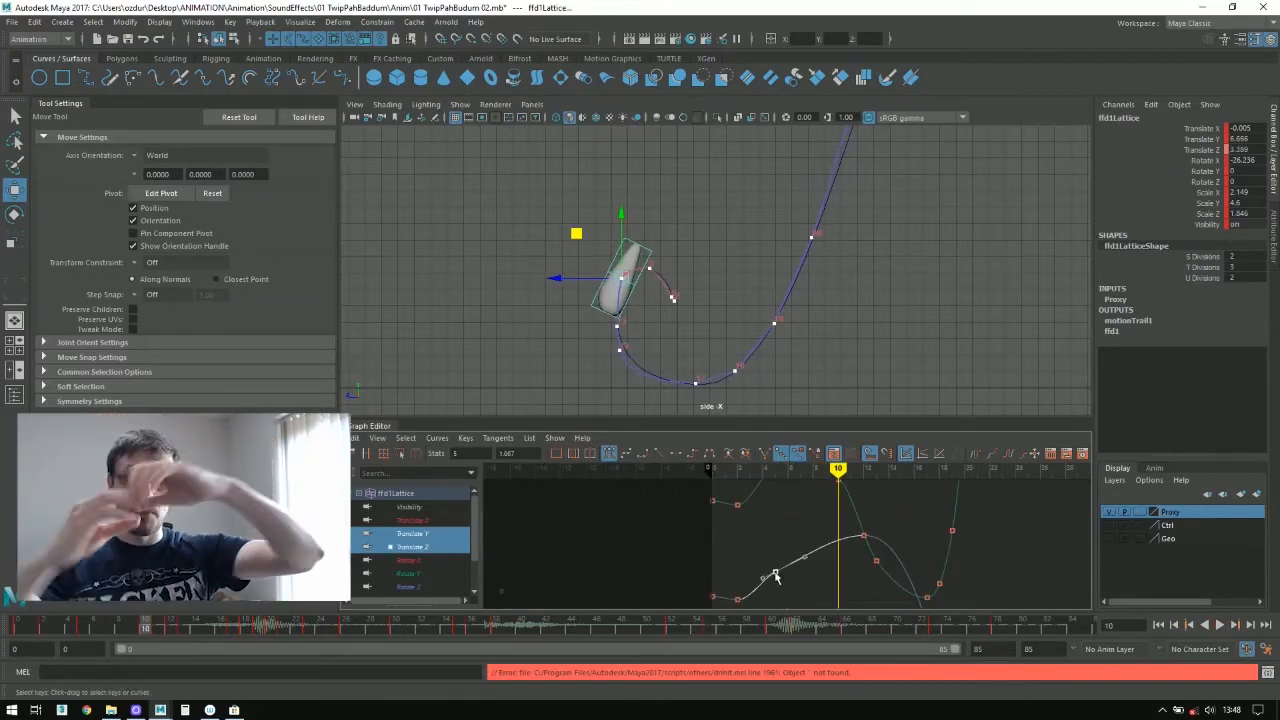
click(764, 580)
middle_drag(768, 574, 777, 574)
Step: Move the Translate Y key at frame 5 to frame 6 and raise it slightly
key(comma)
alt+middle_drag(797, 508, 770, 567)
key(alt+period)
click(749, 527)
middle_drag(752, 526, 766, 523)
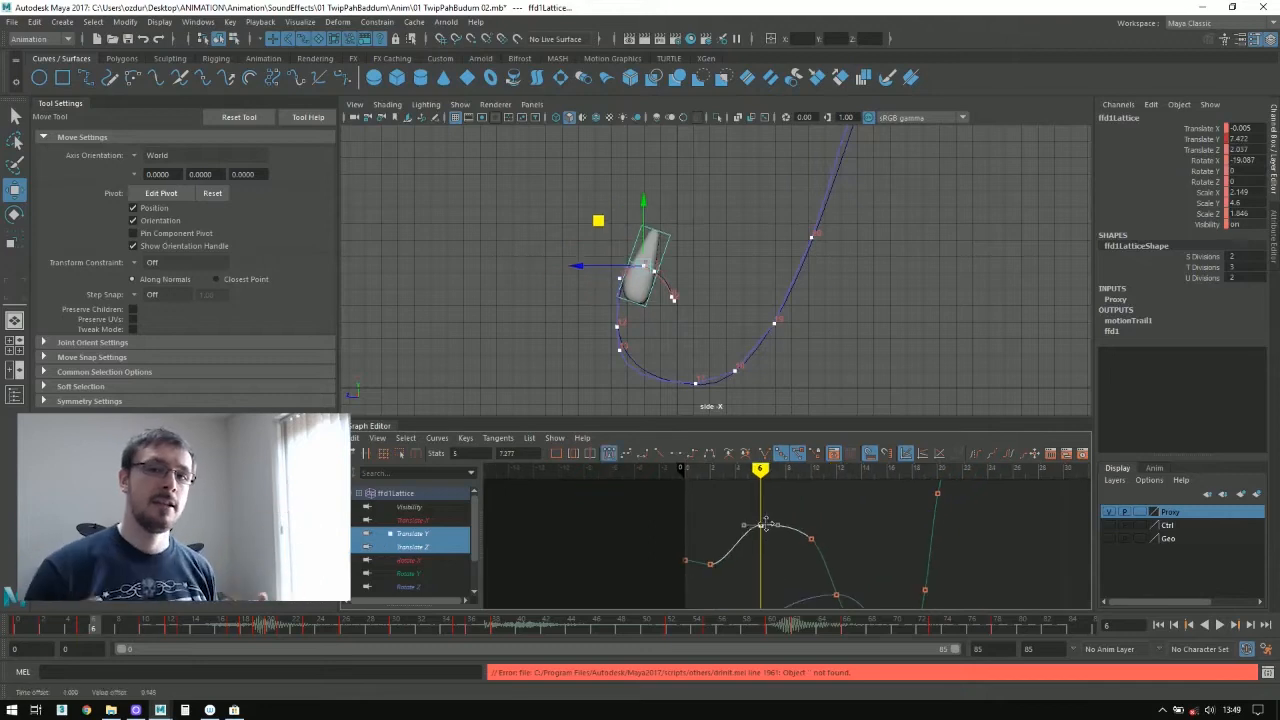
Step: Delete the Translate Y key at frame 13
key(alt+period)
key(period)
key(period)
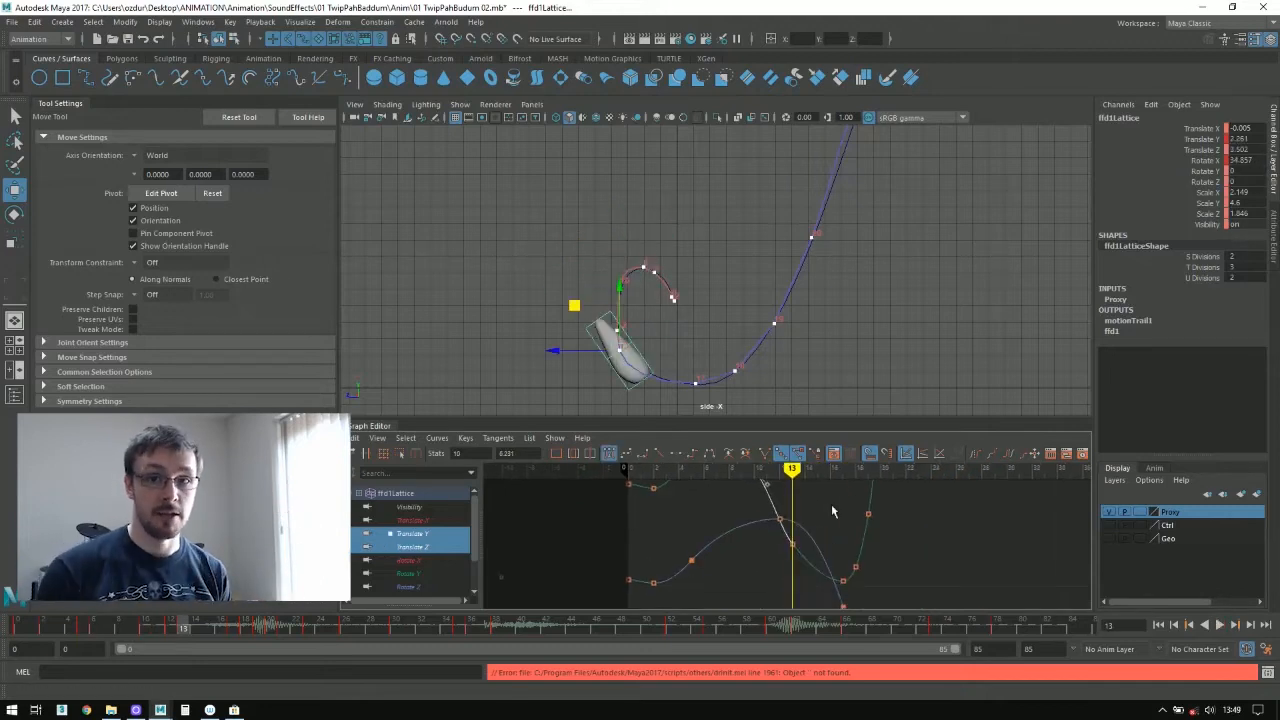
key(Delete)
Step: Delete the Translate Y and Translate Z keys at frame 18
drag(786, 470, 850, 472)
key(a)
alt+right_drag(576, 540, 874, 534)
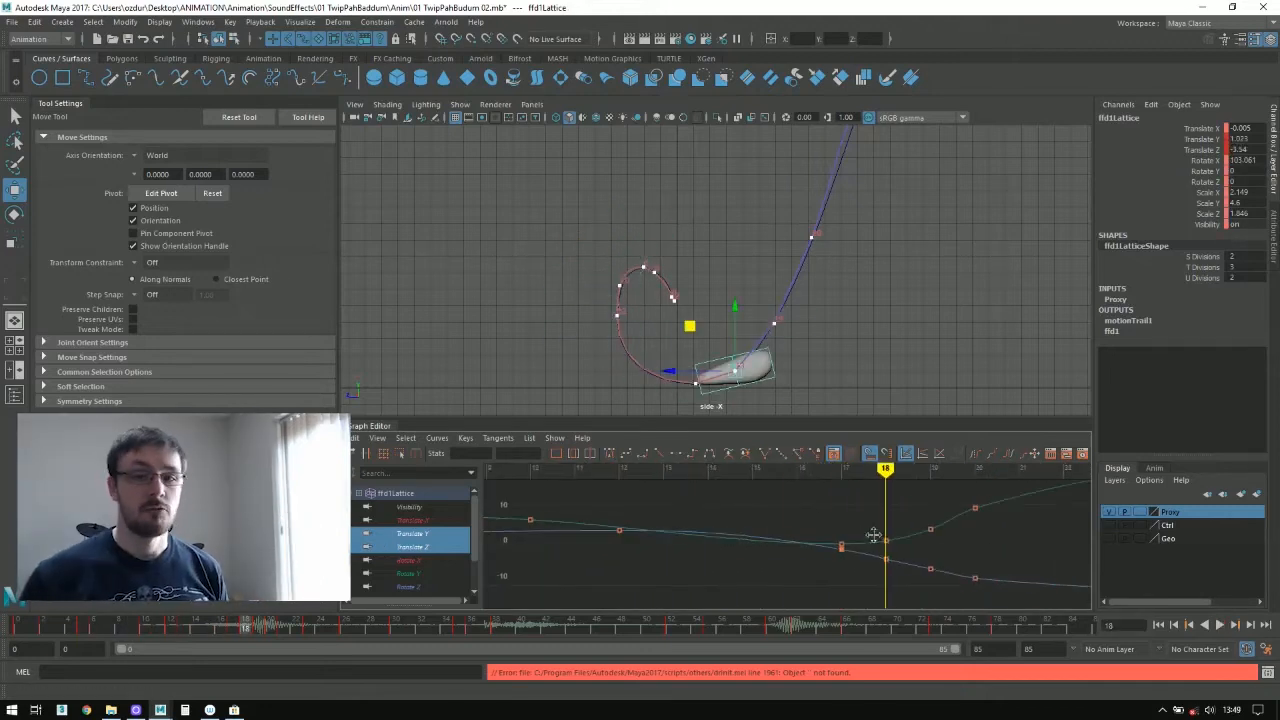
alt+middle_drag(874, 534, 781, 534)
drag(776, 530, 815, 576)
key(Delete)
Step: Delete the Translate Y and Translate Z keys at frame 19
drag(846, 522, 831, 537)
key(Delete)
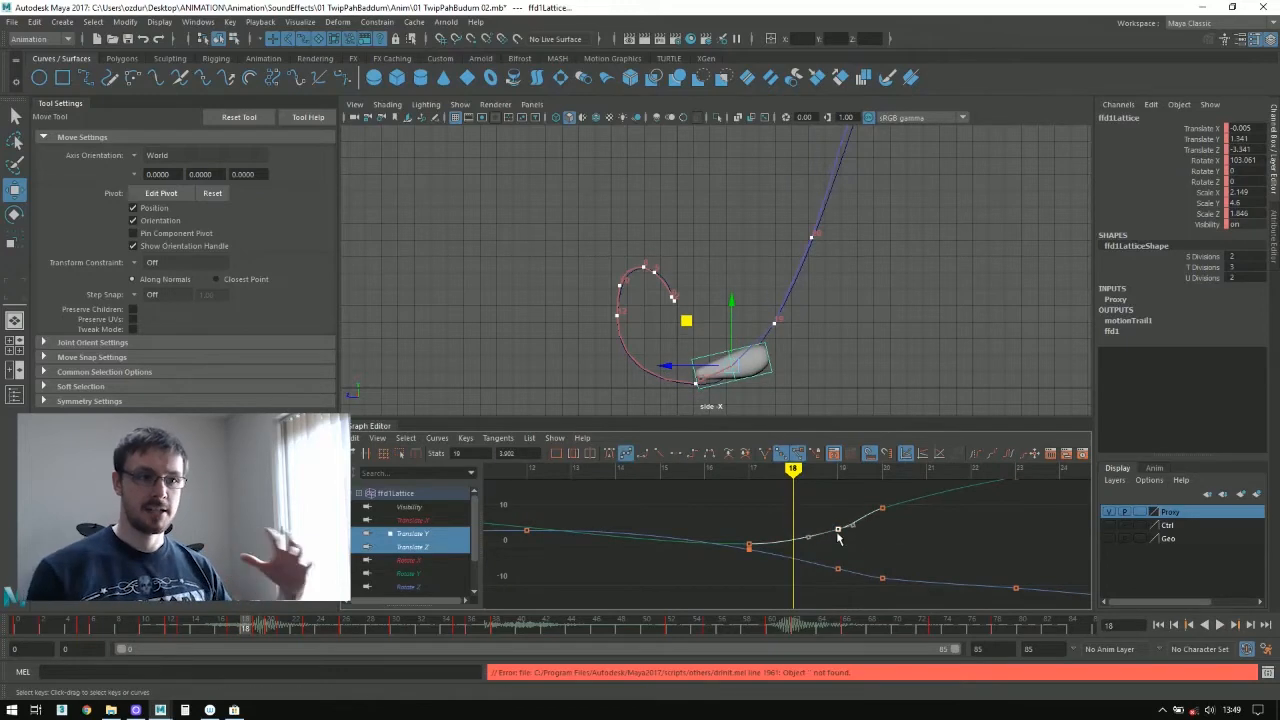
drag(790, 474, 838, 492)
drag(852, 516, 817, 534)
key(Delete)
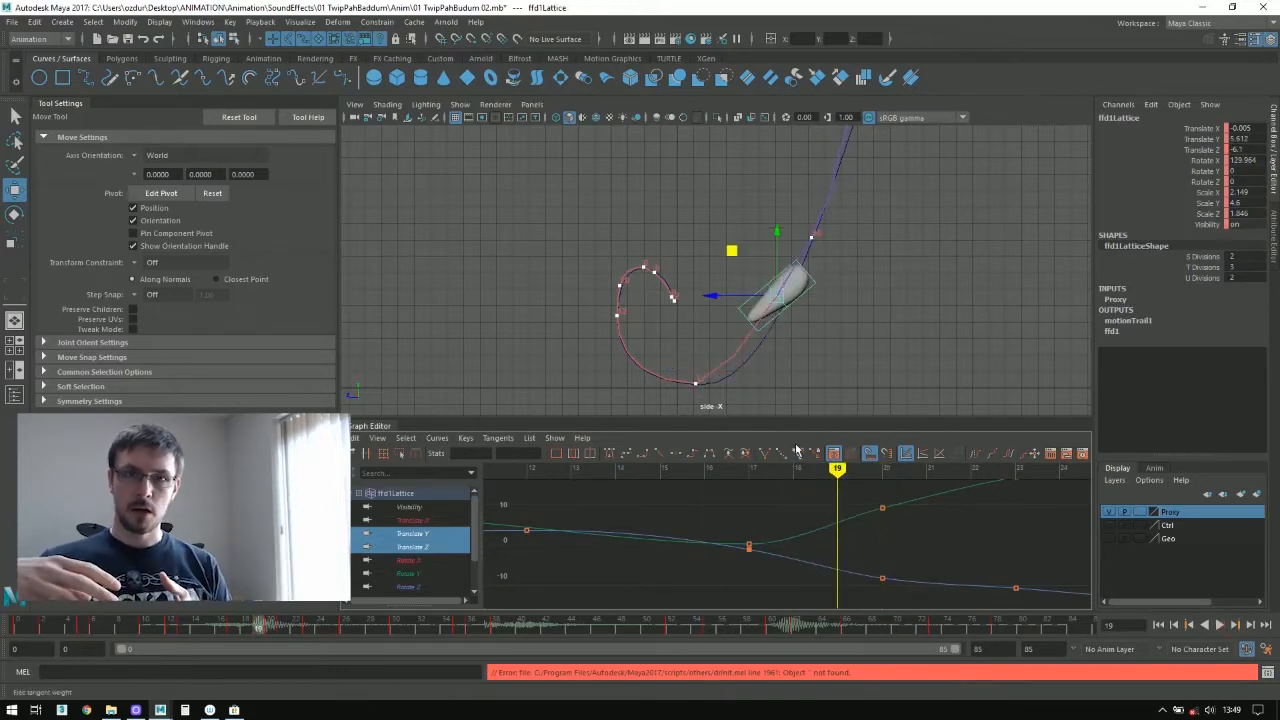
Step: Reshape the Translate Y curve at its frame 17 key so the motion trail follows the path up to frame 20
drag(795, 471, 881, 505)
click(881, 577)
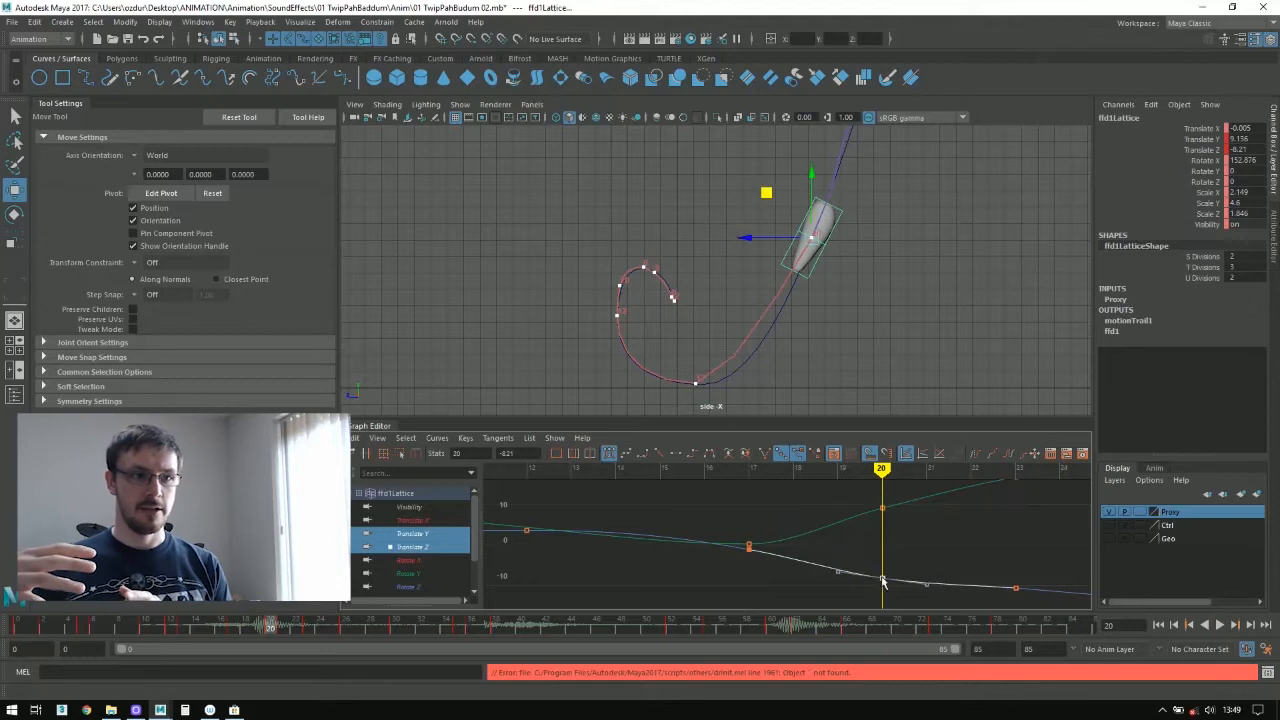
drag(750, 546, 783, 548)
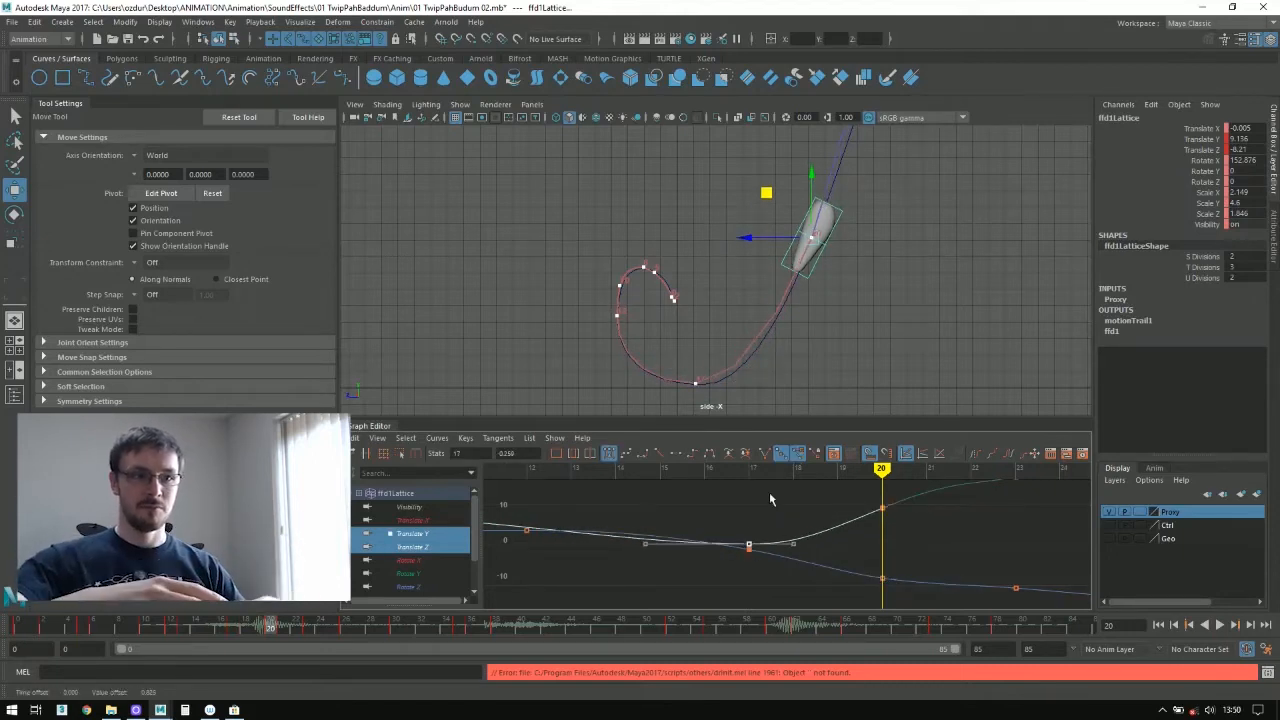
key(a)
Step: Undock the Graph Editor into a floating window and adjust the Translate Y and Translate Z keys of the large arc
drag(361, 430, 112, 187)
alt+right_drag(356, 296, 431, 353)
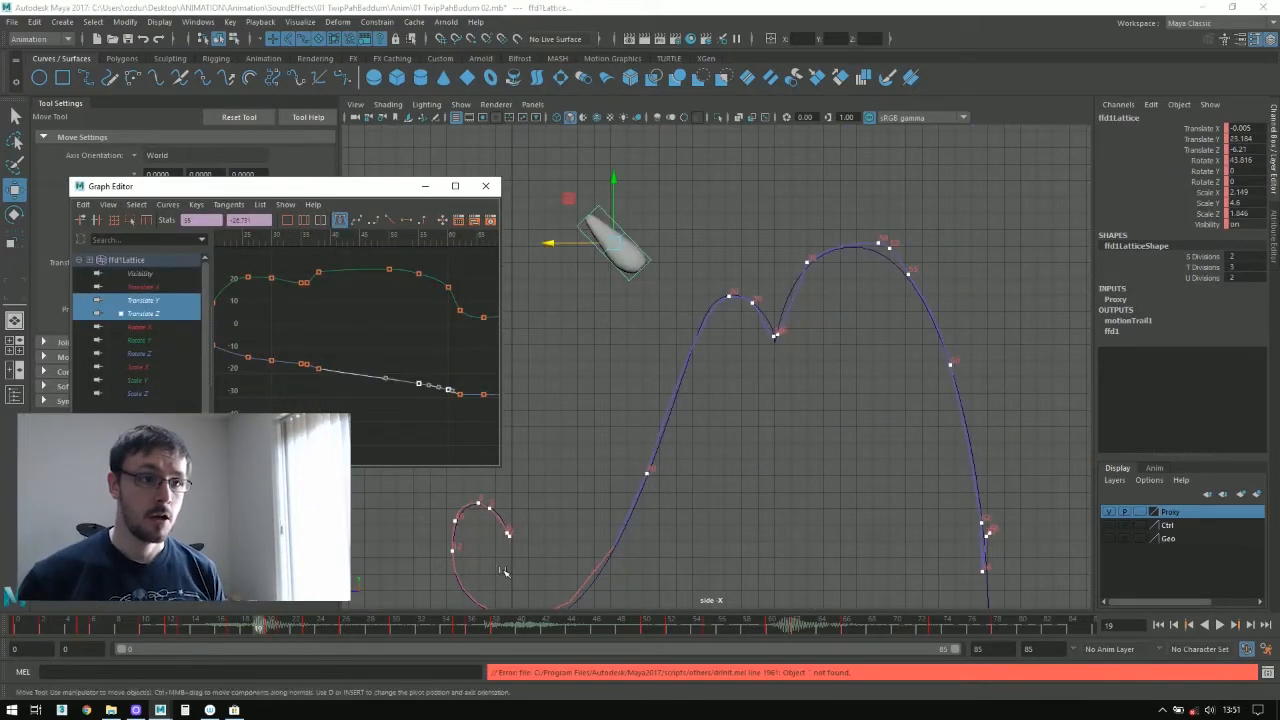
key(k)
mouse_move(373, 341)
mouse_down()
mouse_move(356, 333)
mouse_move(367, 328)
mouse_up()
click(389, 271)
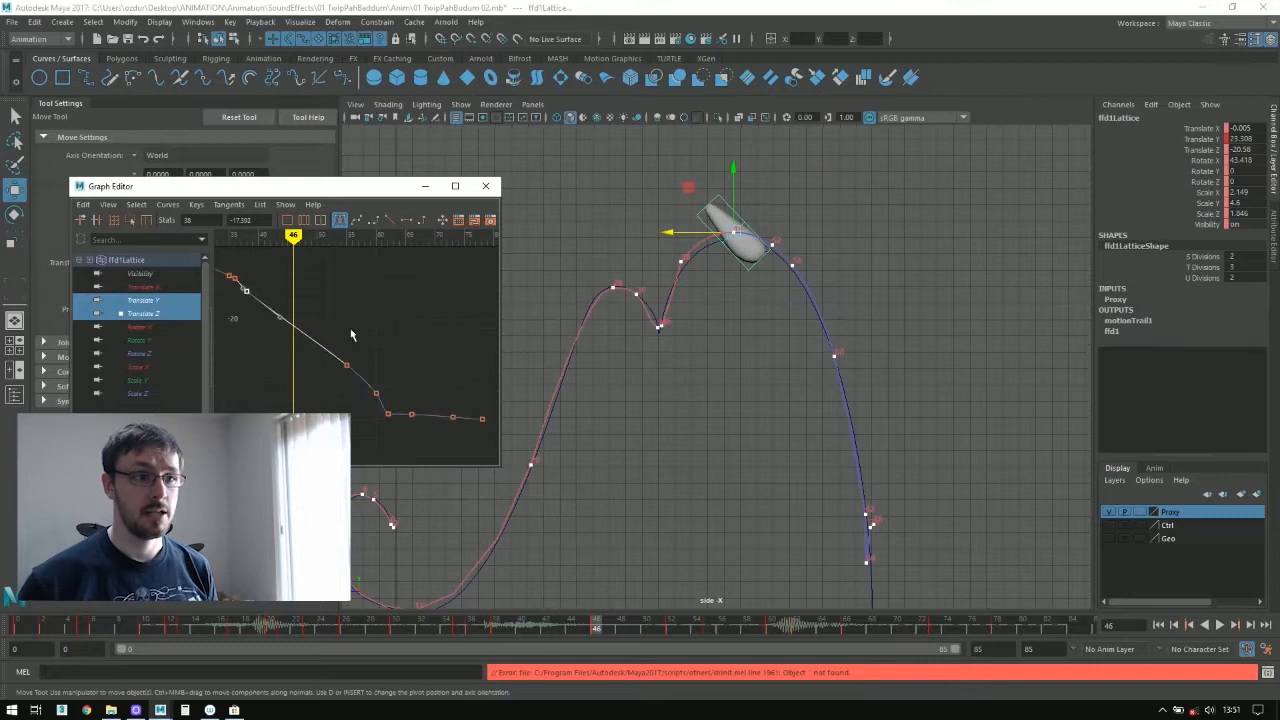
Step: Scrub over the large arc, then play back the animation to check the motion and stop playback
key(k)
drag(294, 277, 368, 277)
key(alt+v)
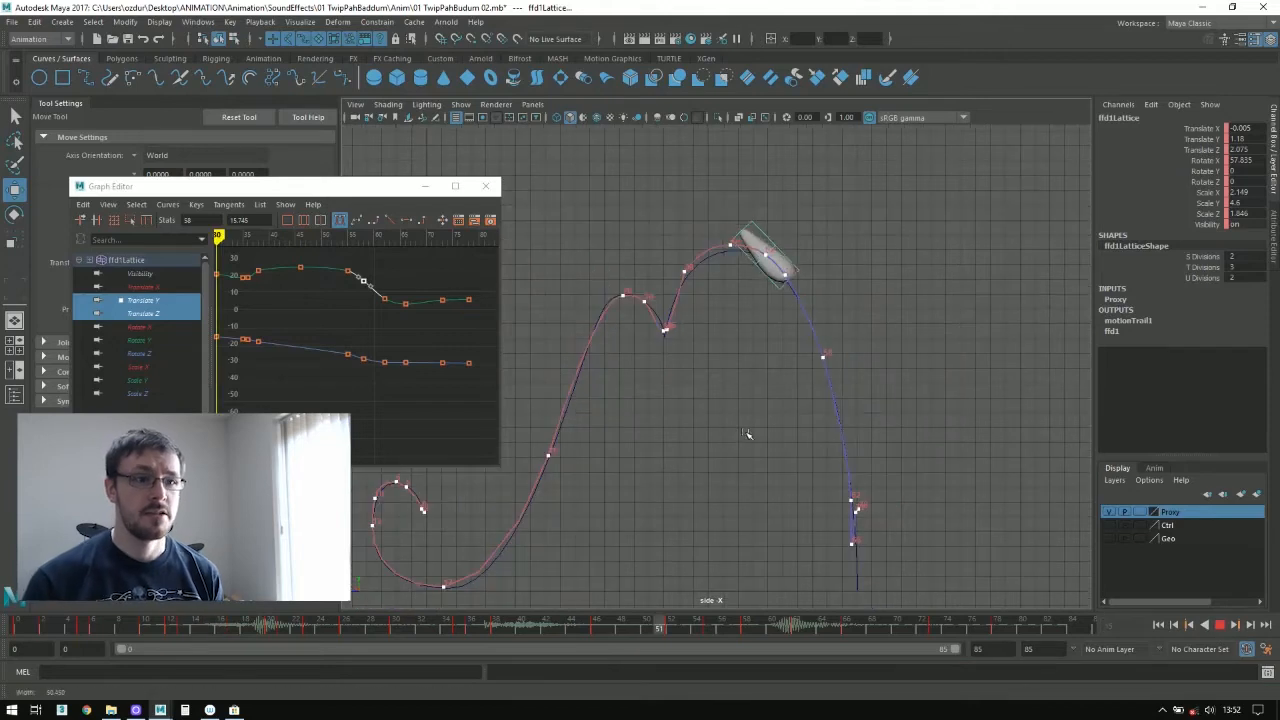
key(Escape)
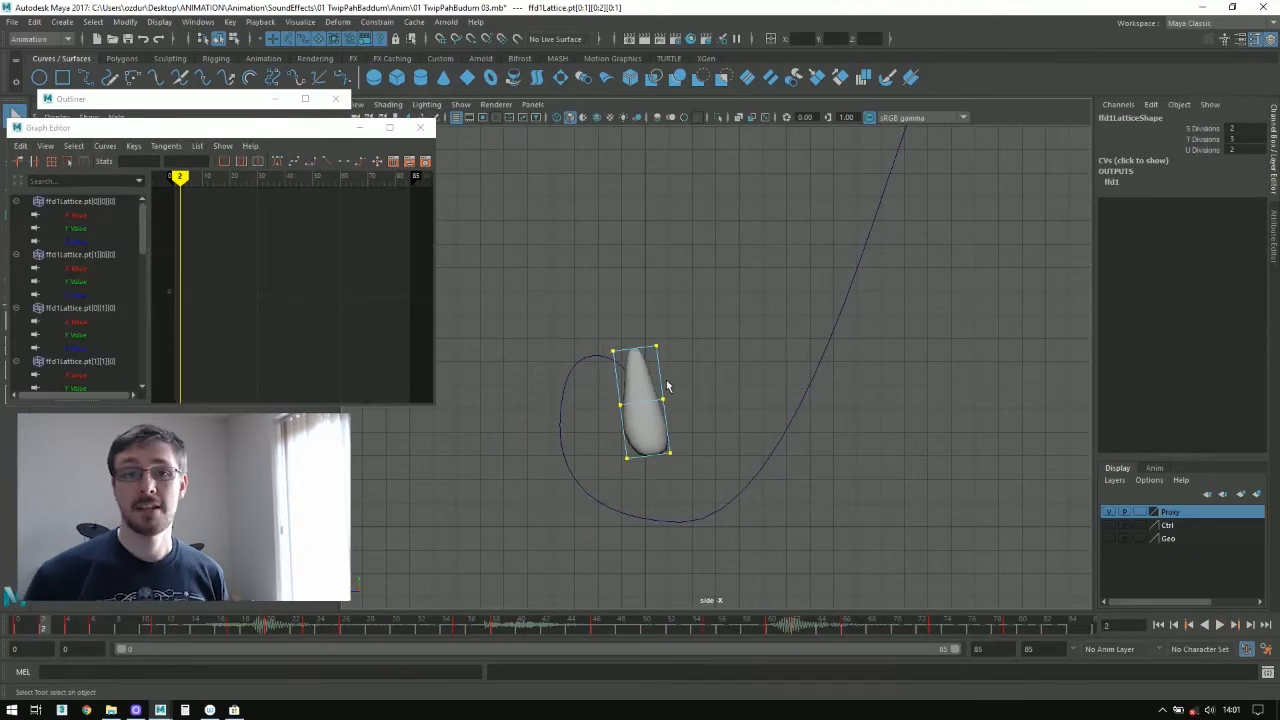
Step: At frame 2, shift the middle row of lattice points sideways and rotate the bottom row to bend the body
drag(684, 384, 604, 420)
key(w)
drag(577, 402, 593, 402)
drag(690, 436, 606, 474)
key(e)
drag(716, 456, 709, 487)
Step: Move the top row of lattice points down and sideways at frame 2 to compress the anticipation pose
key(w)
drag(597, 368, 651, 306)
key(w)
drag(589, 317, 583, 327)
drag(700, 338, 590, 478)
Step: Select the channels of all lattice points in the Graph Editor and change the tangent type of their keys
mouse_move(43, 625)
mouse_down()
mouse_move(18, 625)
mouse_move(43, 625)
mouse_up()
click(80, 215)
drag(80, 215, 150, 336)
click(80, 202)
drag(142, 228, 142, 360)
shift+click(76, 375)
key(f)
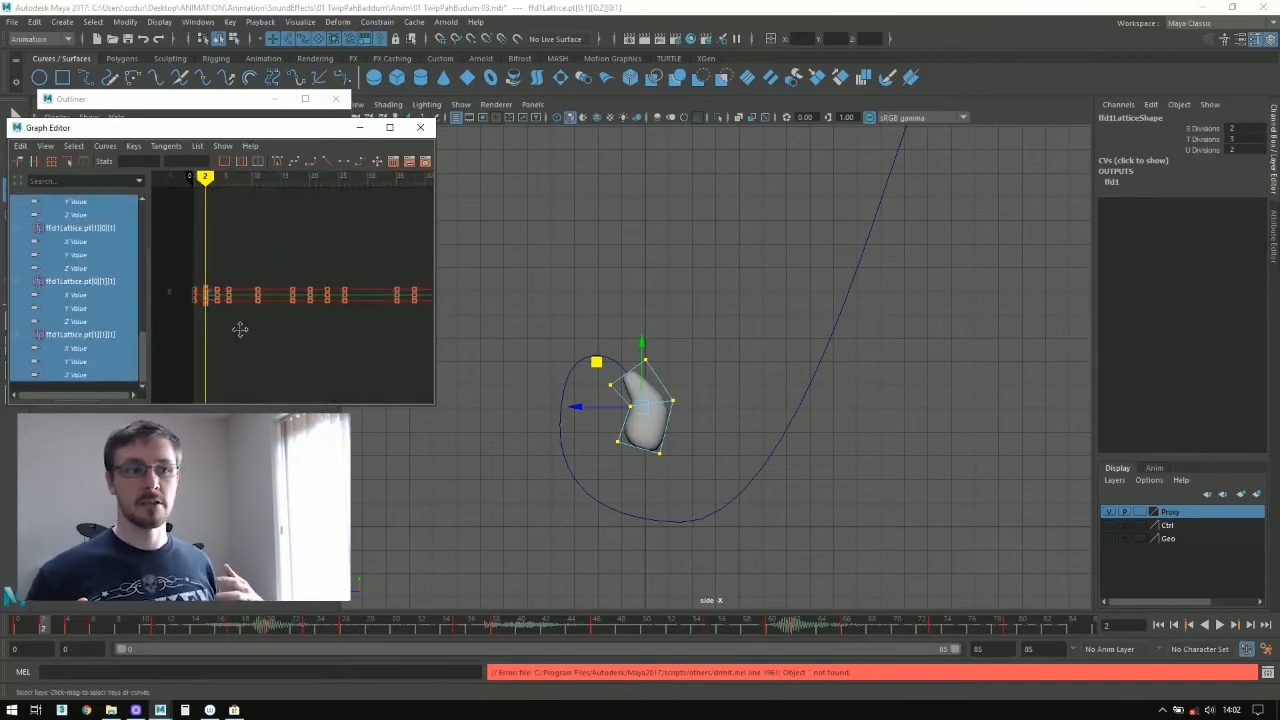
alt+shift+right_drag(240, 328, 380, 328)
drag(211, 251, 503, 385)
click(327, 161)
click(490, 300)
Step: Go to frame 4 and rotate the selected lattice points to follow the arc of the path
mouse_move(43, 625)
mouse_down()
mouse_move(80, 625)
mouse_move(68, 625)
mouse_up()
drag(562, 292, 688, 462)
key(e)
drag(682, 345, 662, 322)
Step: At frame 6, move and rotate the lattice rows so the body curves along the path, and key the pose
drag(68, 625, 93, 632)
click(643, 365)
drag(643, 365, 560, 336)
key(w)
drag(531, 354, 622, 434)
drag(534, 358, 529, 362)
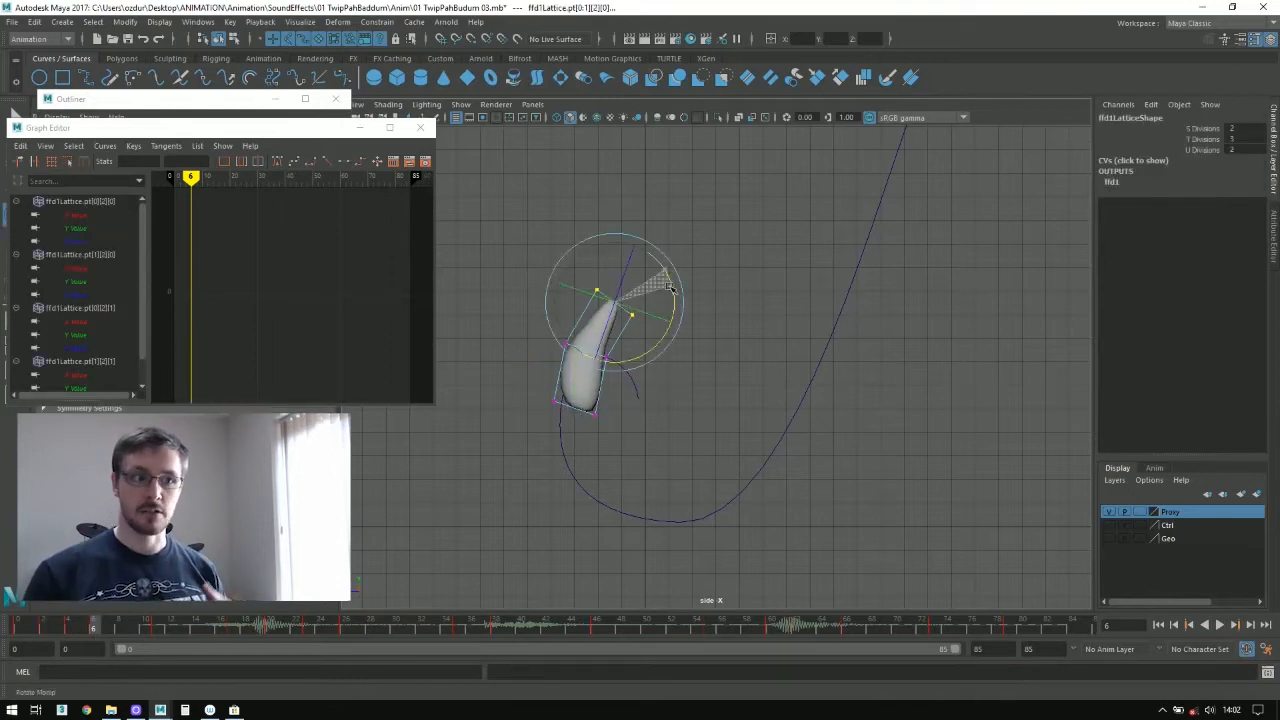
drag(670, 288, 671, 290)
key(w)
key(s)
Step: Adjust the lattice rows at frame 11 to give the body a slight curve and key the pose
drag(154, 629, 159, 630)
drag(508, 494, 655, 292)
key(s)
drag(673, 282, 421, 499)
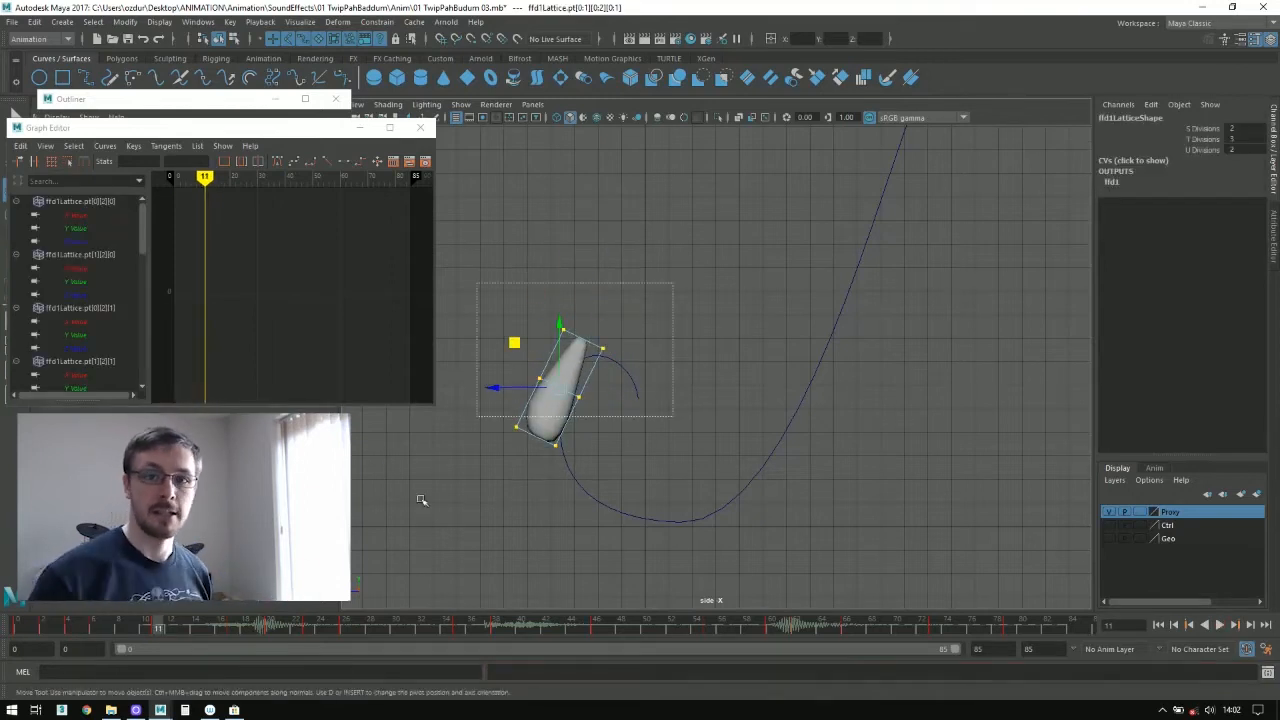
drag(146, 628, 155, 633)
click(195, 460)
key(e)
key(w)
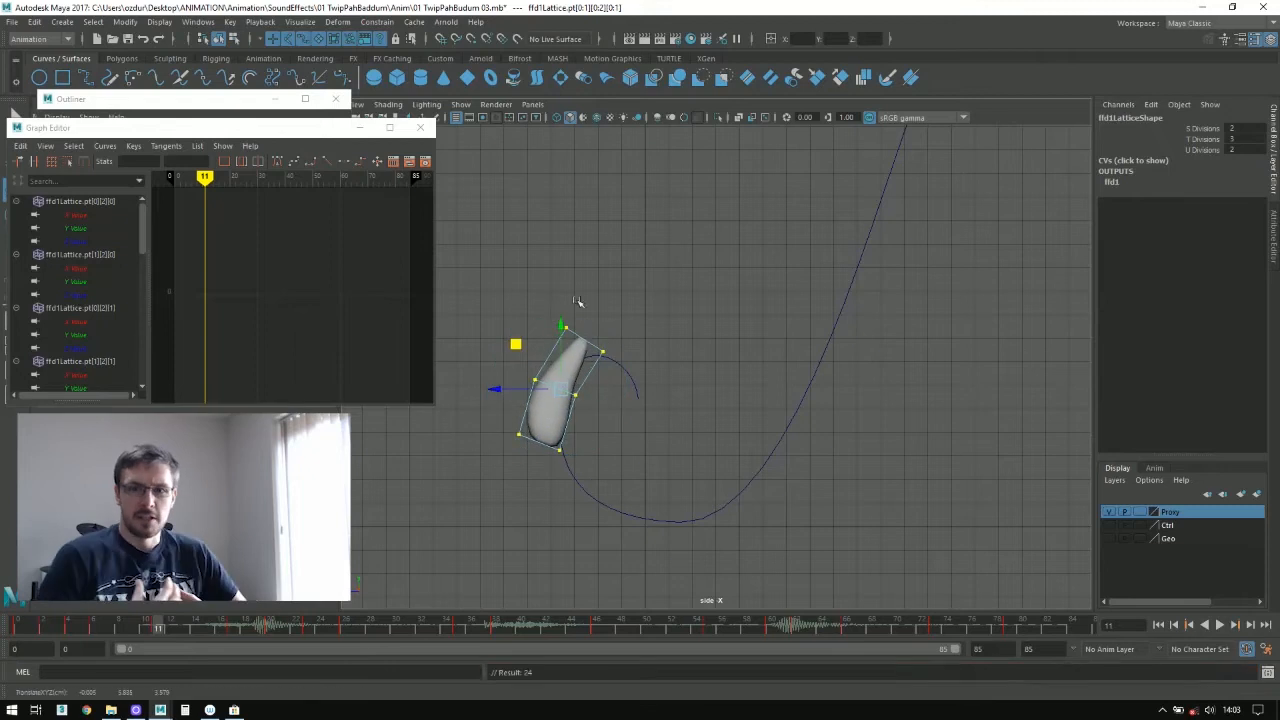
drag(543, 302, 628, 364)
drag(477, 423, 596, 481)
key(e)
Step: At frame 17, bend the body along the bottom of the path by rotating and moving the lattice rows
drag(130, 630, 233, 650)
drag(788, 494, 756, 468)
key(w)
drag(726, 527, 741, 492)
drag(654, 472, 688, 553)
drag(671, 520, 670, 513)
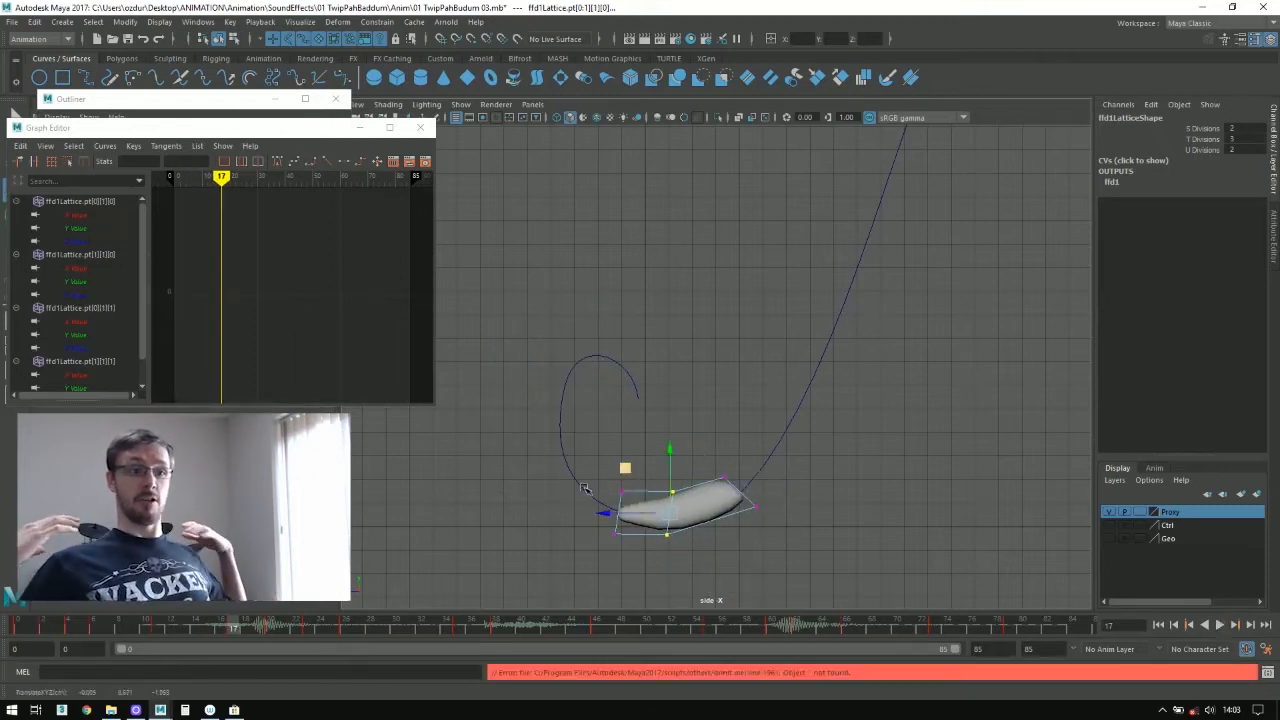
drag(592, 472, 638, 552)
drag(618, 513, 602, 508)
Step: Minimize the Graph Editor and Outliner windows and set the Scale tool's axis orientation to Object
key(e)
click(360, 128)
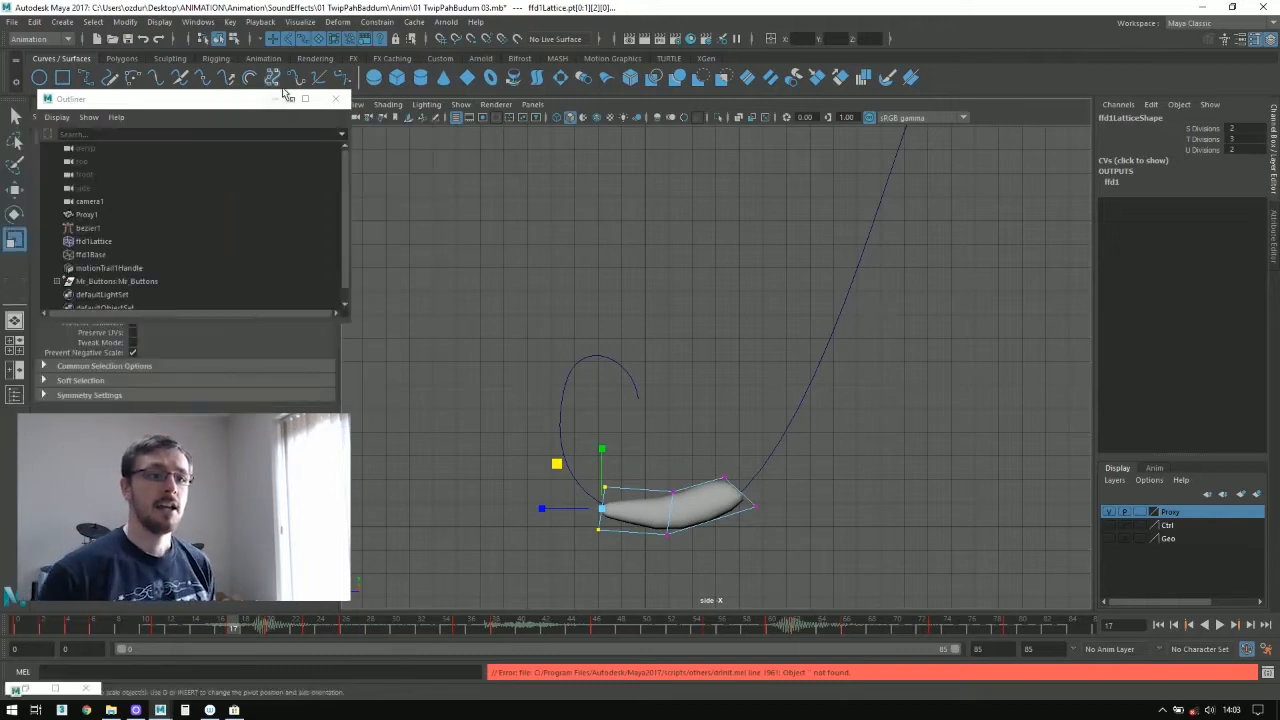
click(277, 99)
click(136, 156)
click(166, 166)
Step: Narrow the body at frame 17 by scaling each lattice row, then reposition the leading row
drag(593, 567, 597, 543)
drag(662, 464, 708, 562)
drag(660, 571, 662, 560)
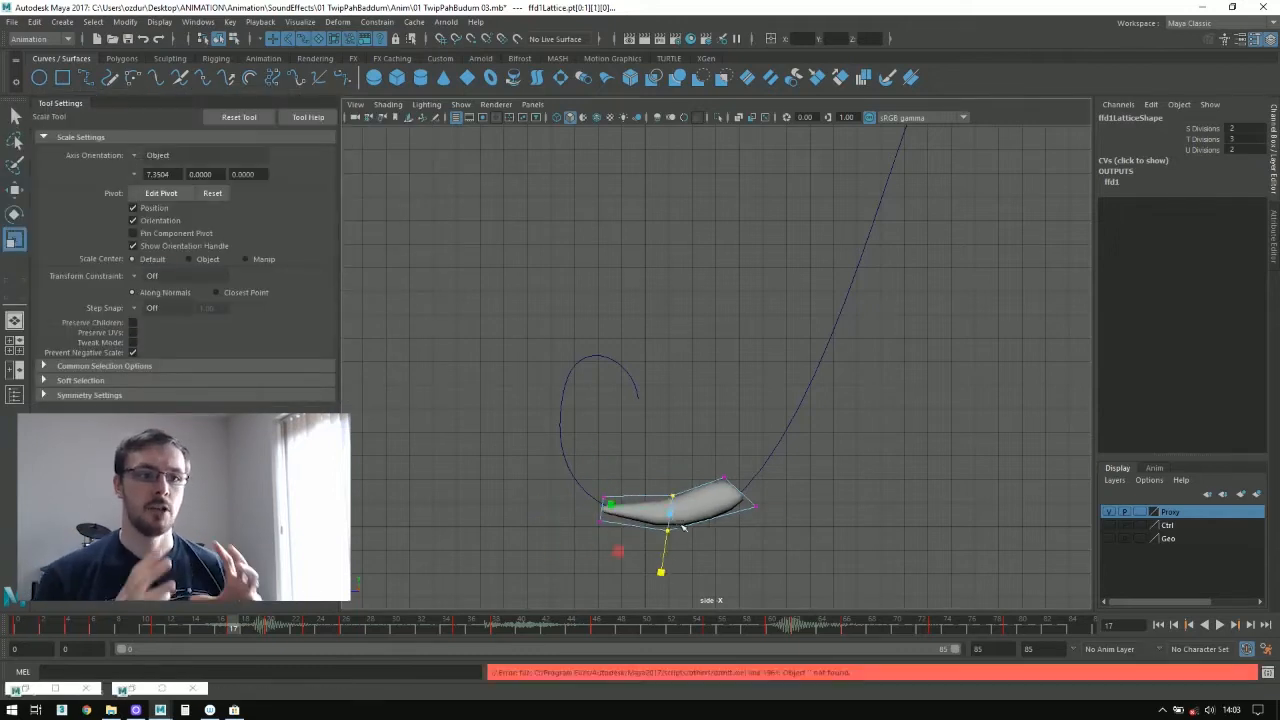
drag(710, 455, 775, 535)
drag(740, 492, 722, 494)
key(w)
drag(696, 443, 714, 434)
click(471, 527)
Step: Stretch the body at frame 20 by pulling the trailing lattice points back along the path, then play back the motion
drag(150, 626, 210, 701)
drag(642, 432, 571, 478)
drag(563, 421, 531, 426)
key(alt+v)
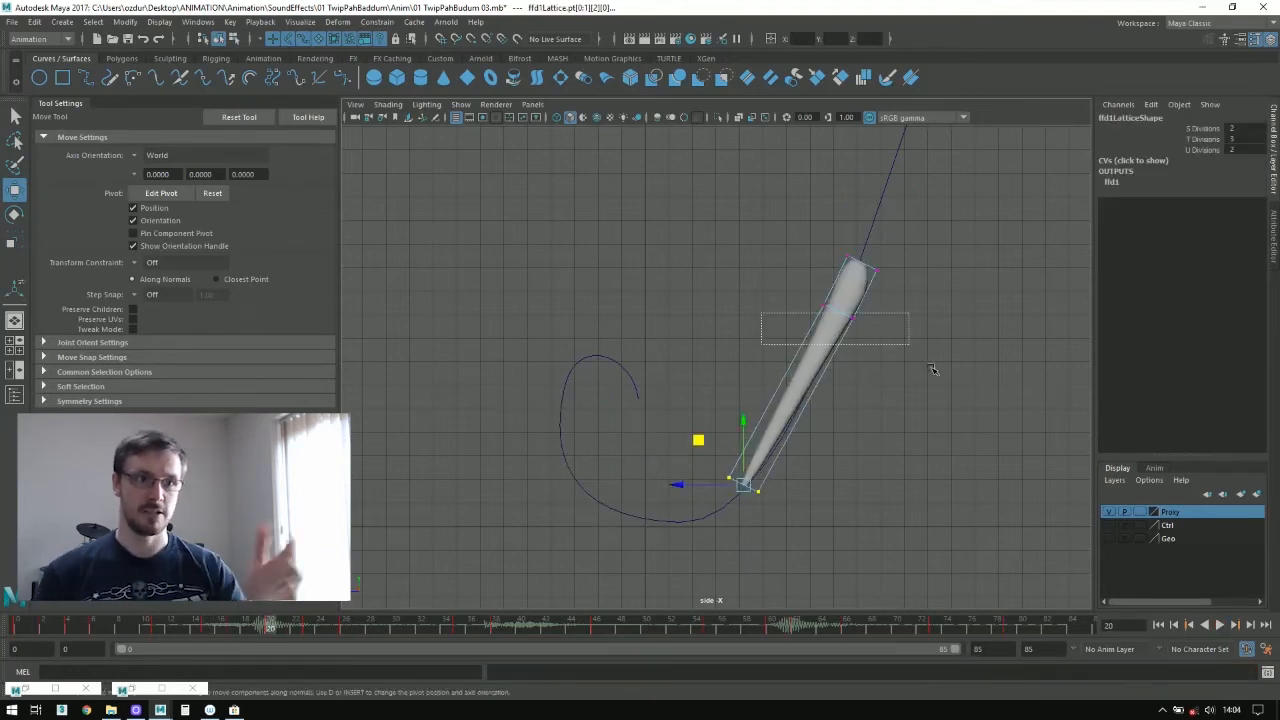
key(alt+v)
key(alt+v)
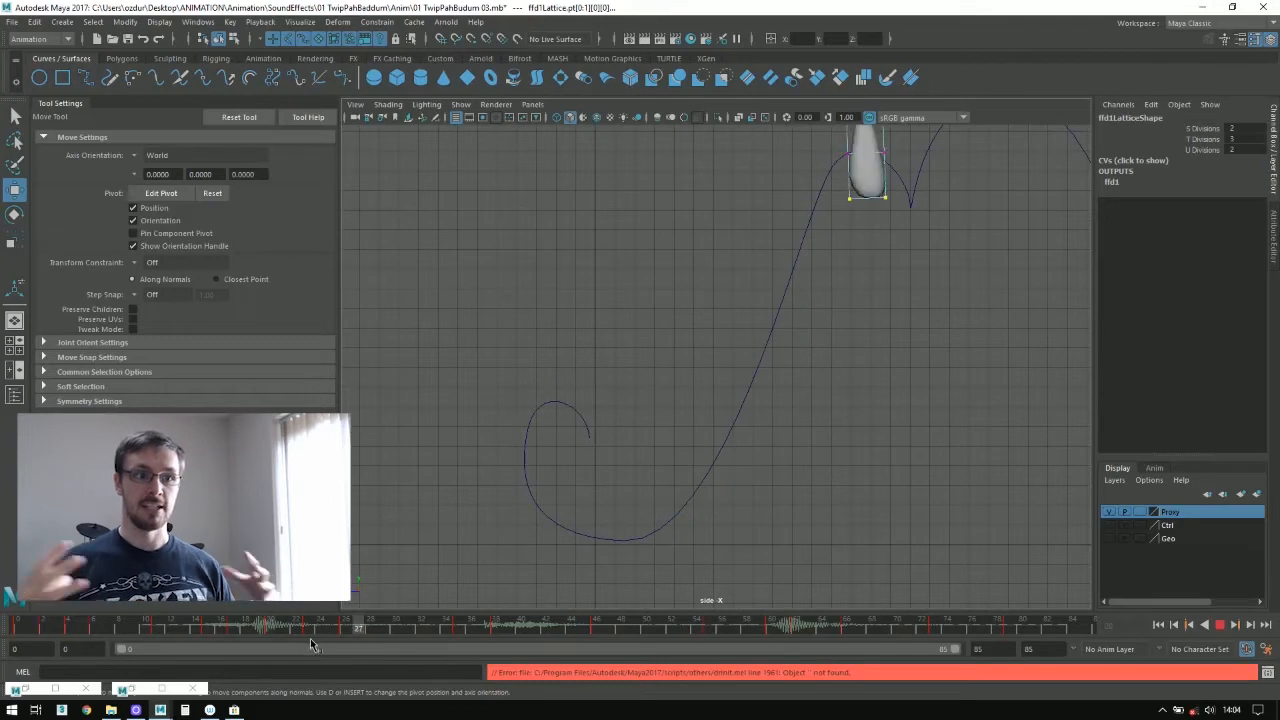
Step: Bend the body over the small arc at frame 23 by moving and rotating the lattice rows, then play back
drag(300, 632, 314, 663)
drag(752, 205, 802, 262)
drag(740, 188, 731, 252)
key(e)
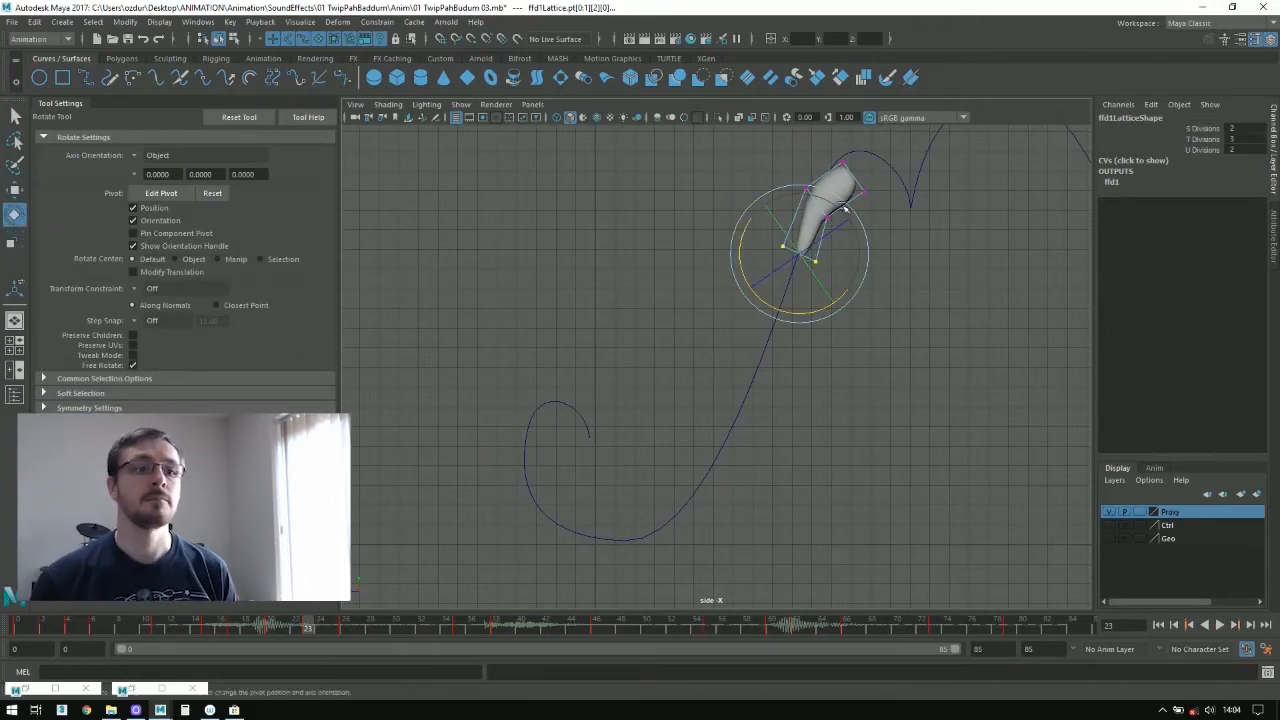
drag(787, 172, 842, 228)
key(w)
drag(782, 142, 880, 226)
drag(789, 144, 785, 131)
drag(829, 138, 876, 192)
key(alt+v)
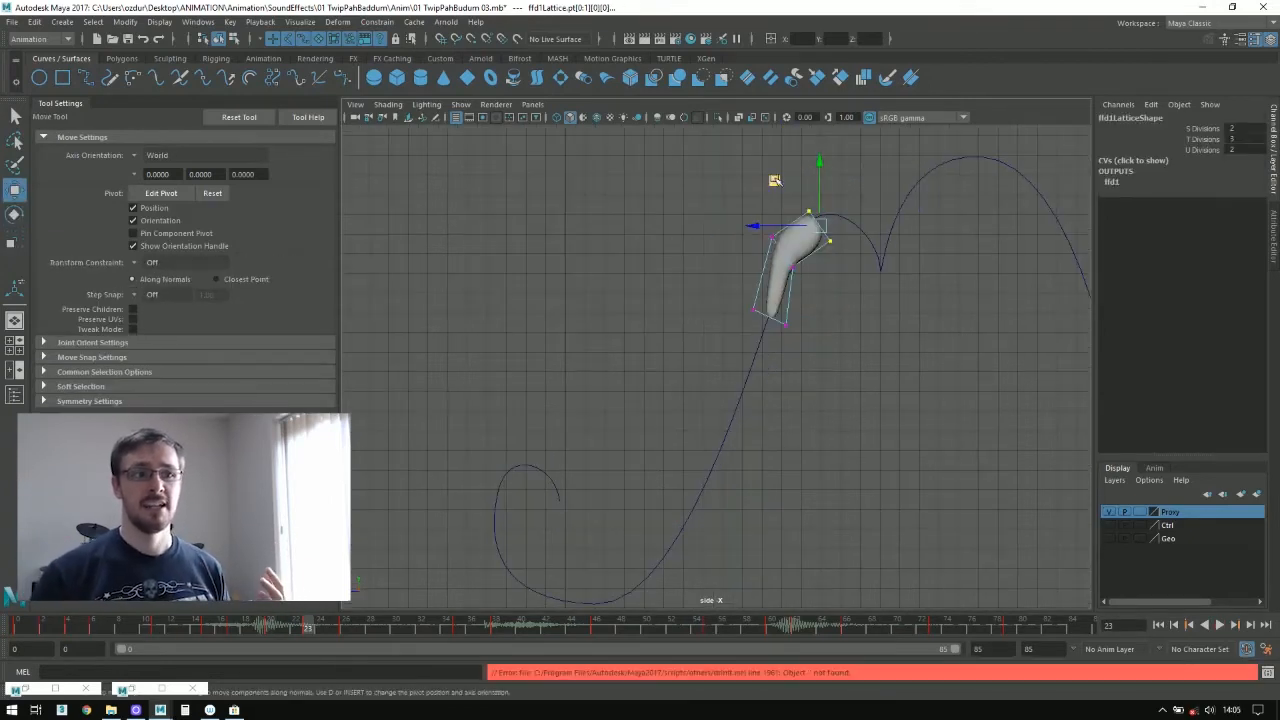
key(alt+v)
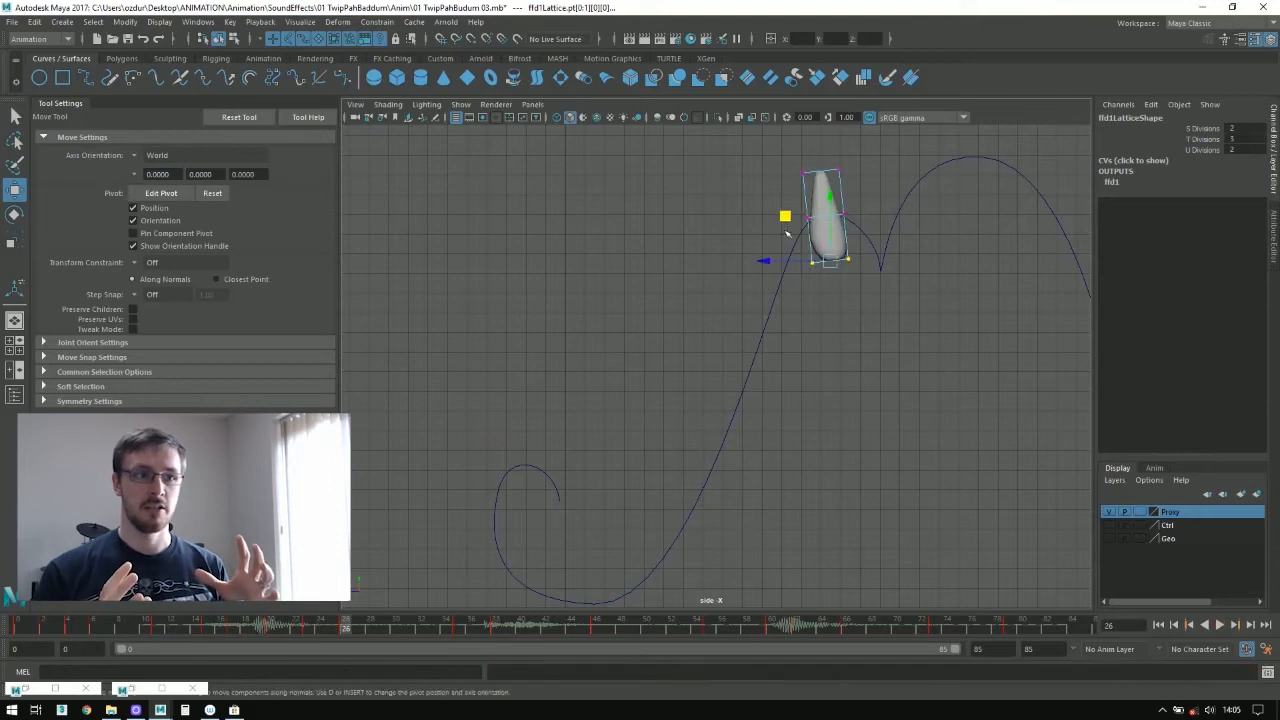
Step: Reshape the pose at frame 26 by moving and rotating the bottom and top rows of lattice points
drag(779, 203, 778, 202)
key(e)
drag(757, 247, 771, 200)
key(w)
drag(777, 148, 866, 190)
key(e)
drag(775, 127, 757, 170)
key(w)
Step: Go to frame 35, restore the Graph Editor and move the inner lattice points to shape the squash
scroll(872, 178, up, 3)
click(458, 625)
click(26, 689)
alt+middle_drag(735, 176, 717, 249)
drag(664, 288, 692, 314)
drag(634, 254, 650, 261)
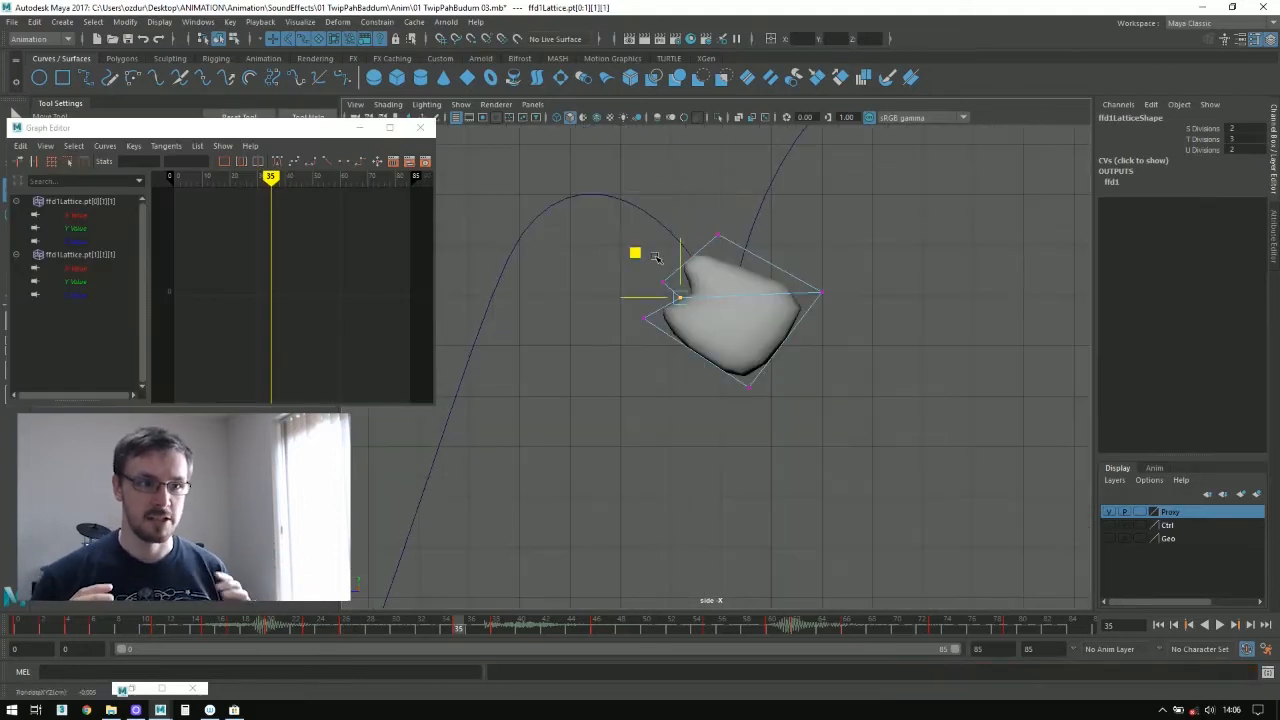
Step: Inspect the squash pose in the perspective view, return to the side view and play back the animation
scroll(700, 310, down, 3)
alt+drag(722, 305, 731, 309)
key(space)
key(space)
alt+drag(860, 330, 669, 400)
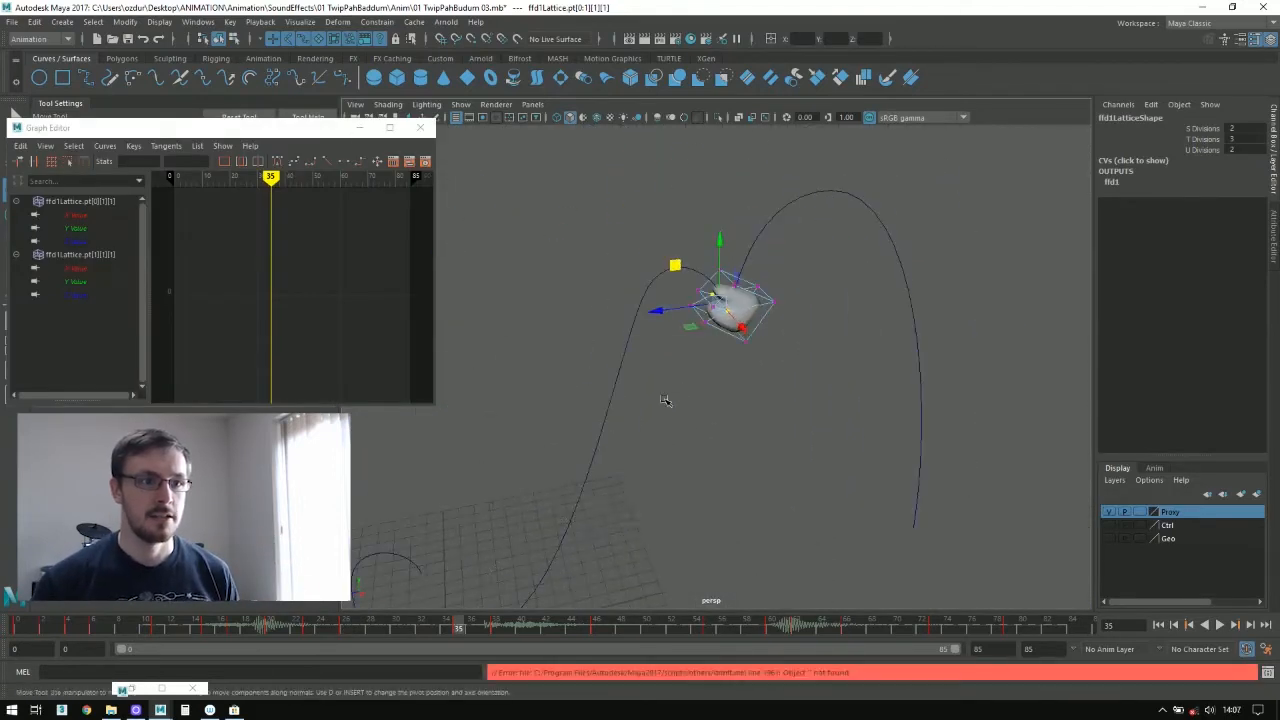
key(space)
key(space)
key(alt+v)
key(alt+v)
Step: Bend the body at frame 38 by moving the lattice points and rotating the top row
mouse_move(722, 209)
mouse_down()
mouse_move(785, 261)
mouse_move(700, 200)
mouse_up()
drag(829, 284, 790, 304)
drag(680, 158, 752, 218)
key(e)
drag(784, 160, 794, 188)
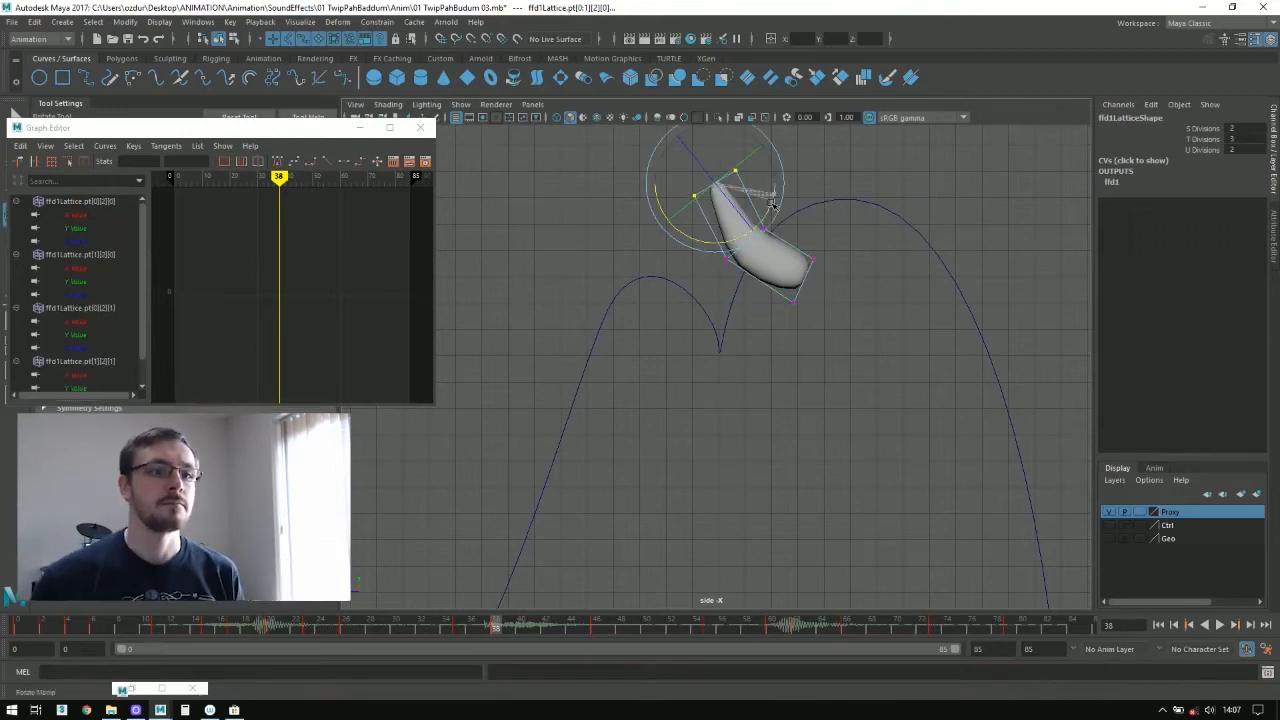
Step: Select the curves of all lattice points in the Graph Editor and delete their keys leading up to frame 55
scroll(720, 290, down, 1)
alt+middle_drag(720, 290, 680, 287)
drag(515, 624, 711, 638)
drag(925, 330, 780, 190)
drag(100, 228, 134, 390)
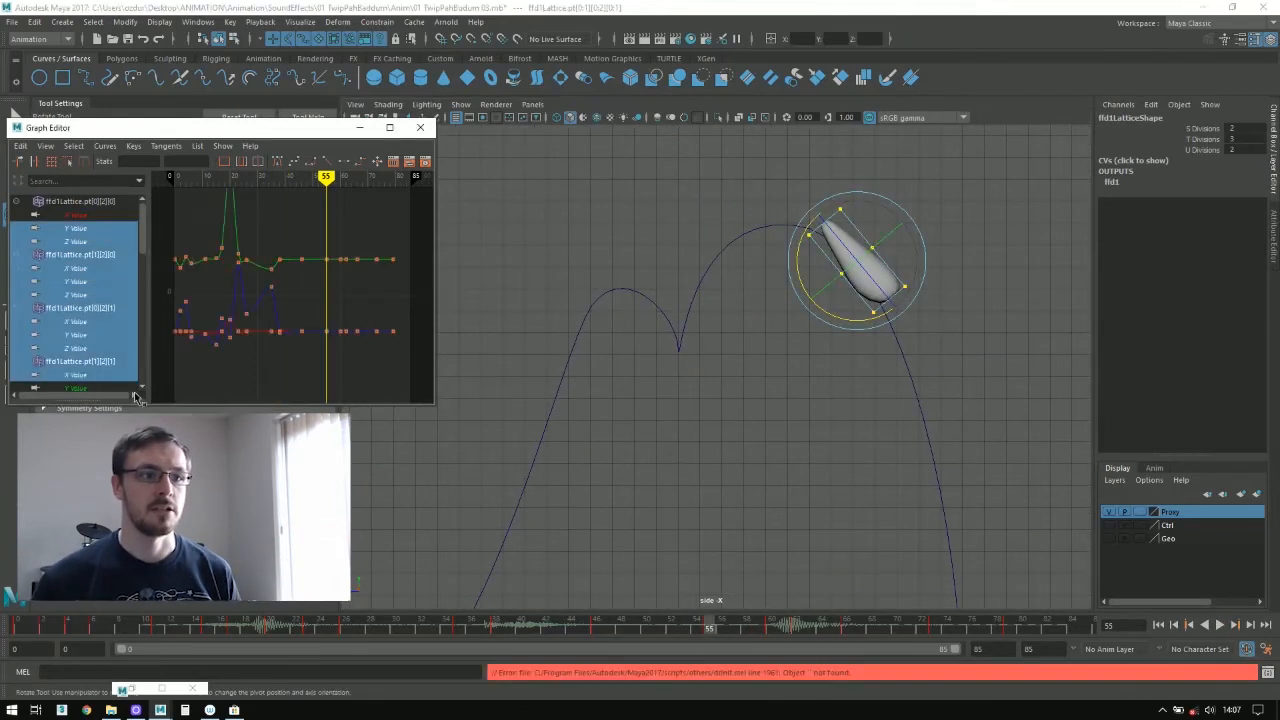
click(80, 201)
drag(142, 230, 141, 390)
shift+click(80, 375)
drag(291, 245, 338, 366)
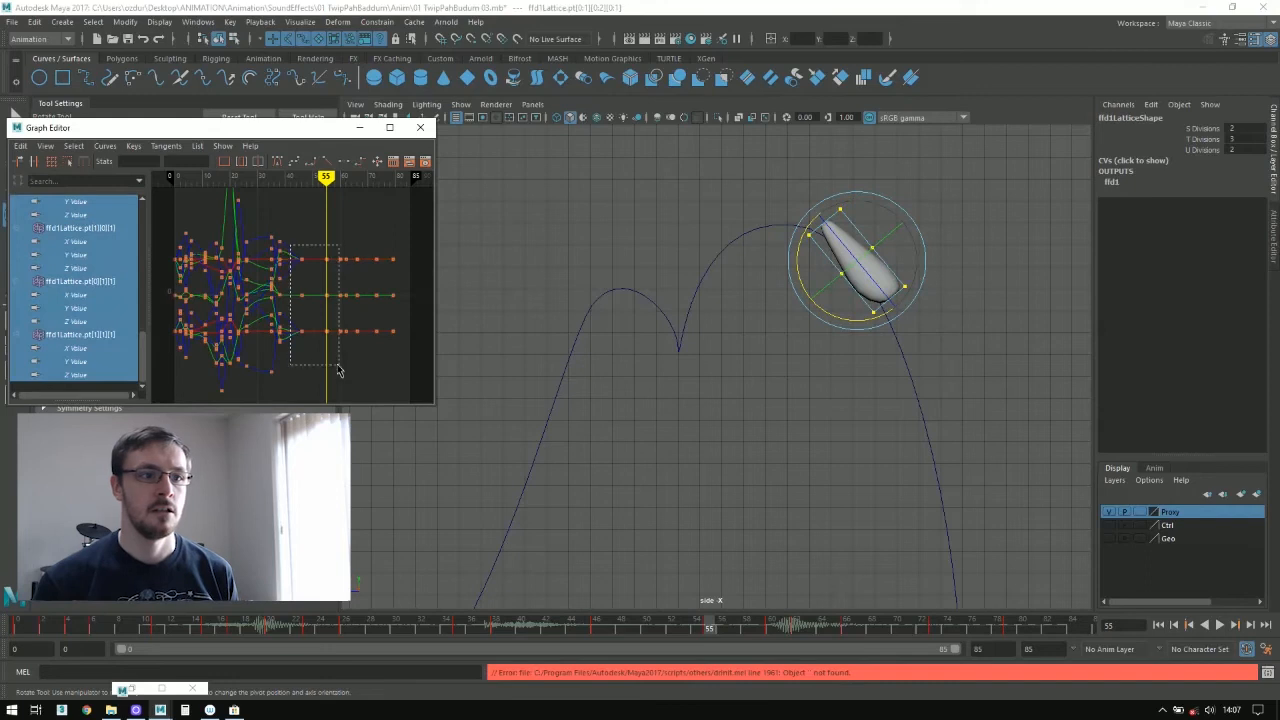
Step: Copy the lattice key at frame 38, paste it at frame 55 and play back the large arc
click(497, 630)
right_click(497, 630)
click(518, 446)
click(711, 633)
right_click(711, 633)
mouse_move(730, 458)
click(894, 471)
alt+middle_drag(850, 450, 684, 452)
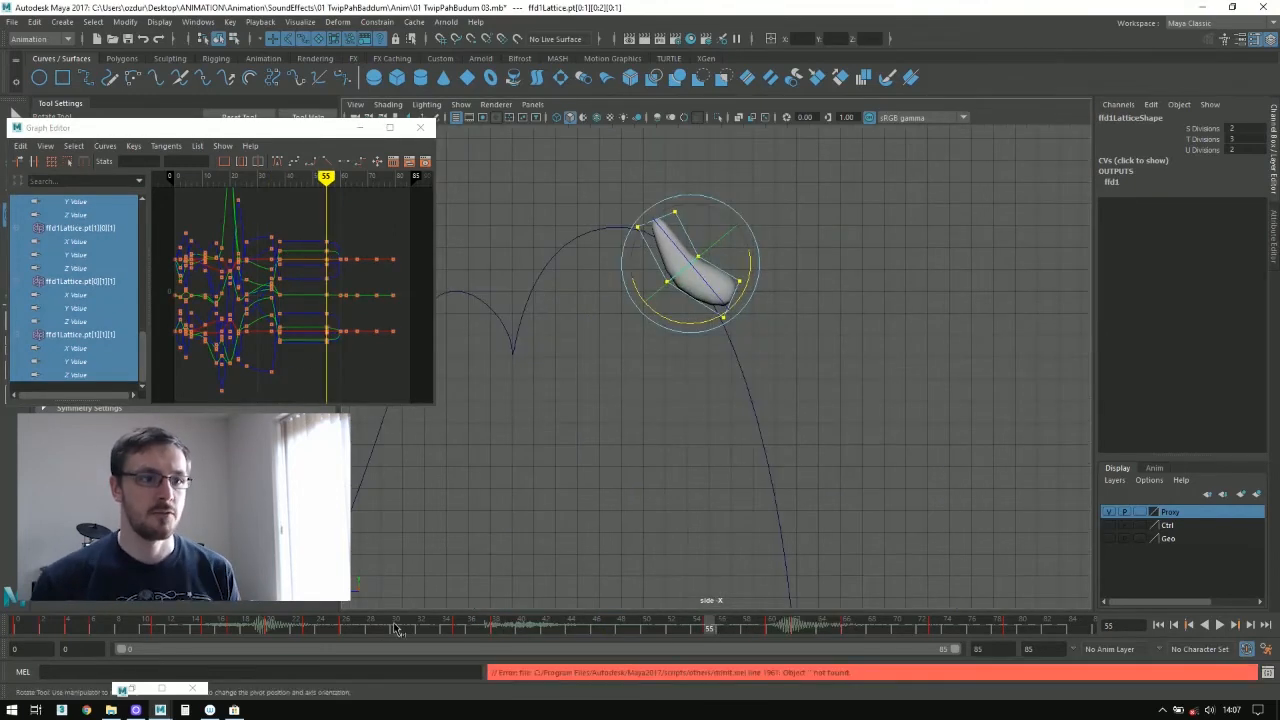
click(397, 629)
key(alt+v)
Step: At frame 60, move and rotate the lattice rows to shape the descending body, then review the motion
drag(735, 632, 771, 630)
alt+middle_drag(749, 520, 739, 435)
key(w)
drag(820, 450, 725, 404)
drag(712, 350, 795, 385)
drag(708, 321, 672, 341)
click(767, 305)
key(e)
drag(686, 299, 688, 266)
key(w)
drag(703, 342, 798, 388)
drag(772, 630, 681, 639)
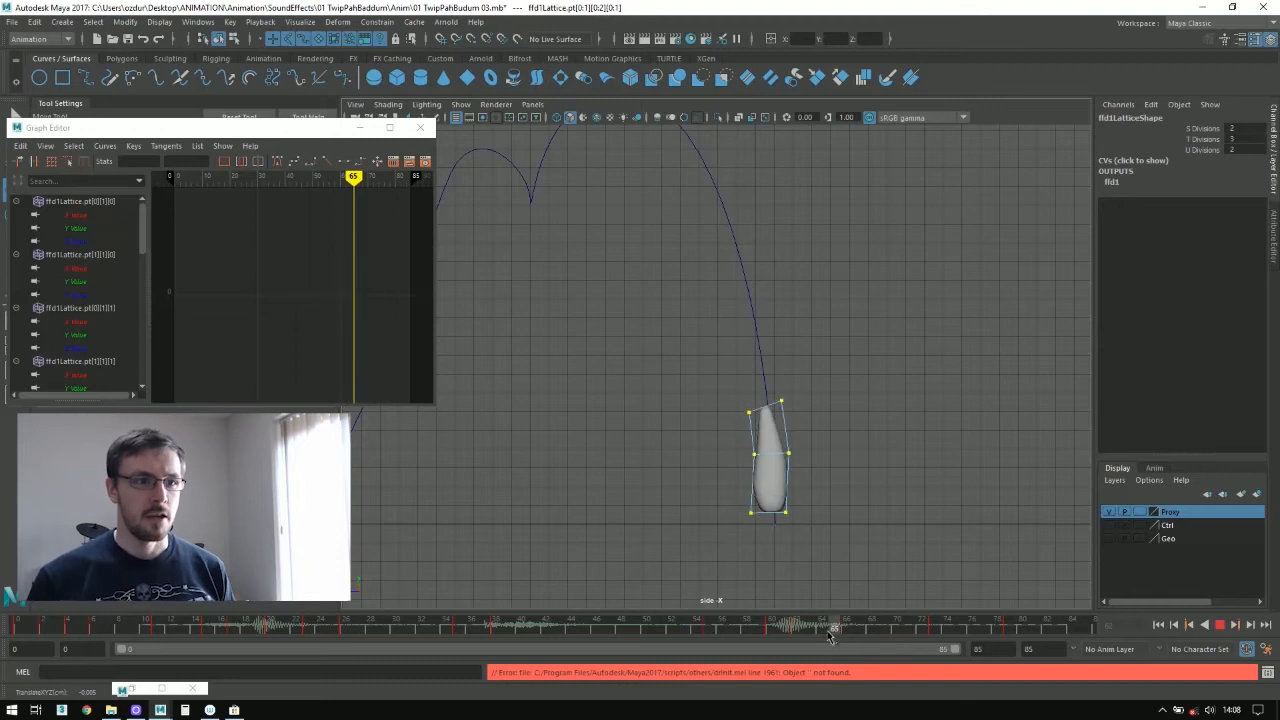
Step: Go to frame 66 and adjust the middle and top rows of lattice points for the landing pose
drag(828, 634, 846, 632)
drag(728, 446, 815, 485)
drag(723, 421, 729, 432)
mouse_move(724, 400)
mouse_down()
mouse_move(808, 448)
mouse_move(717, 398)
mouse_up()
key(e)
drag(808, 408, 812, 416)
Step: Rotate and move the bottom row of lattice points at frame 66, then scrub ahead to frame 73
drag(726, 492, 850, 535)
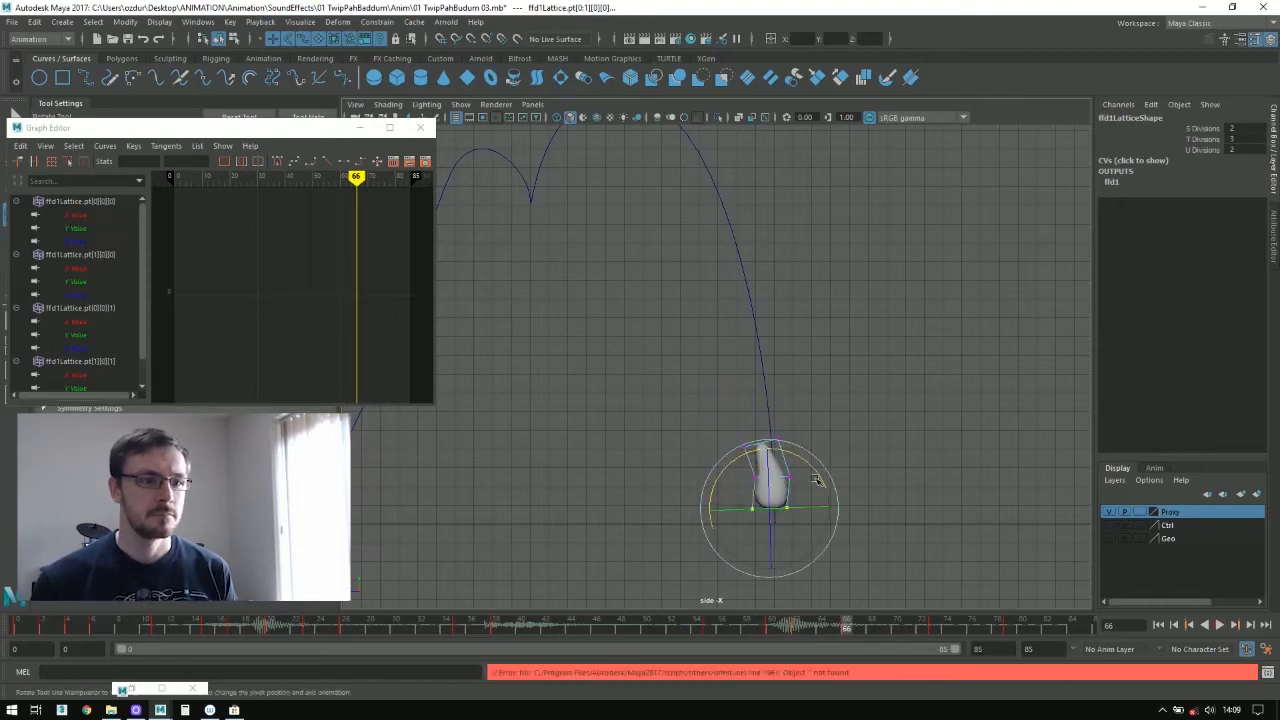
drag(816, 480, 820, 498)
key(w)
drag(724, 463, 717, 463)
drag(745, 632, 934, 640)
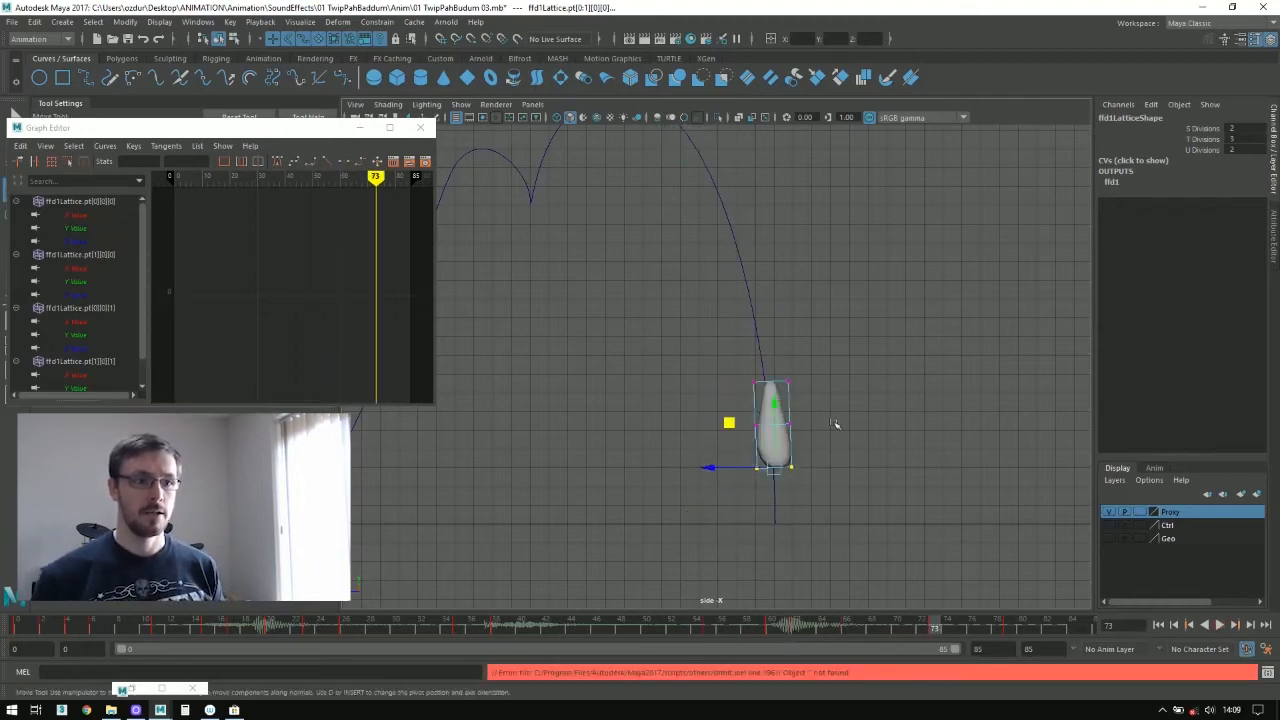
Step: At frame 73, raise the top row of lattice points slightly, nudge the middle row sideways, and play back the whole jump
drag(735, 358, 826, 400)
drag(728, 338, 727, 329)
drag(852, 446, 732, 402)
drag(712, 420, 708, 420)
alt+middle_drag(720, 420, 900, 475)
scroll(900, 475, down, 2)
click(1219, 625)
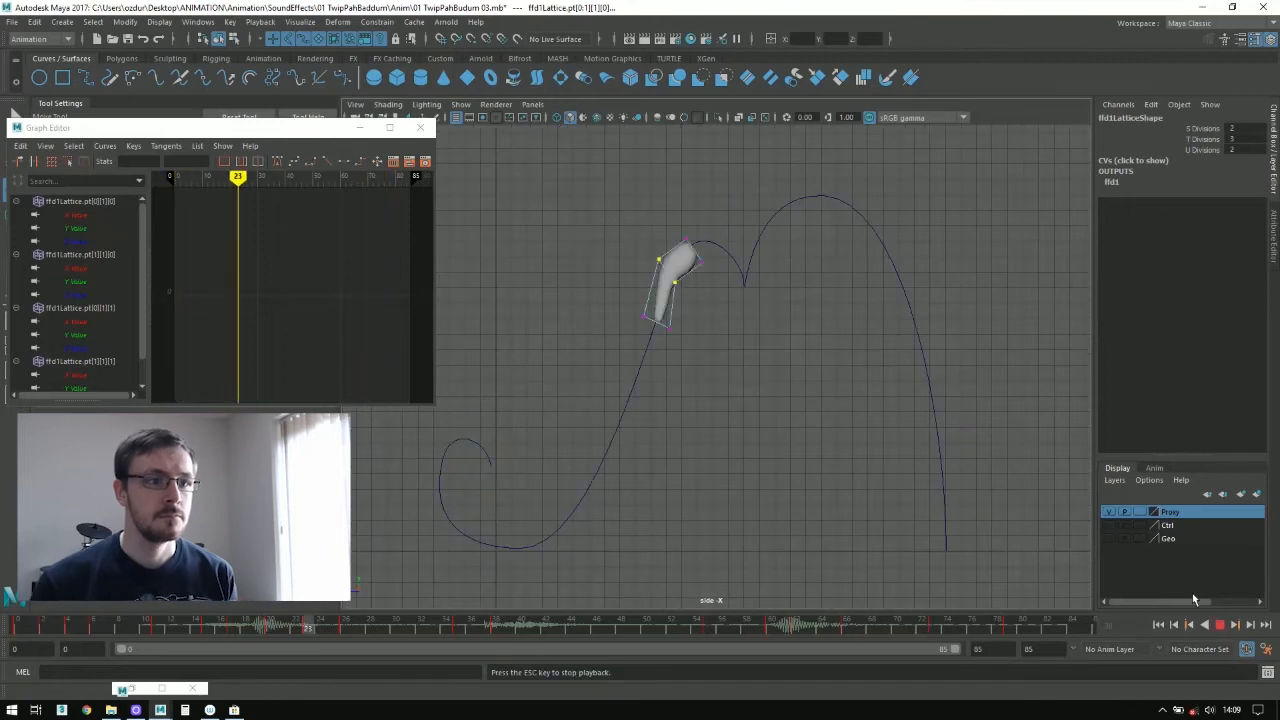